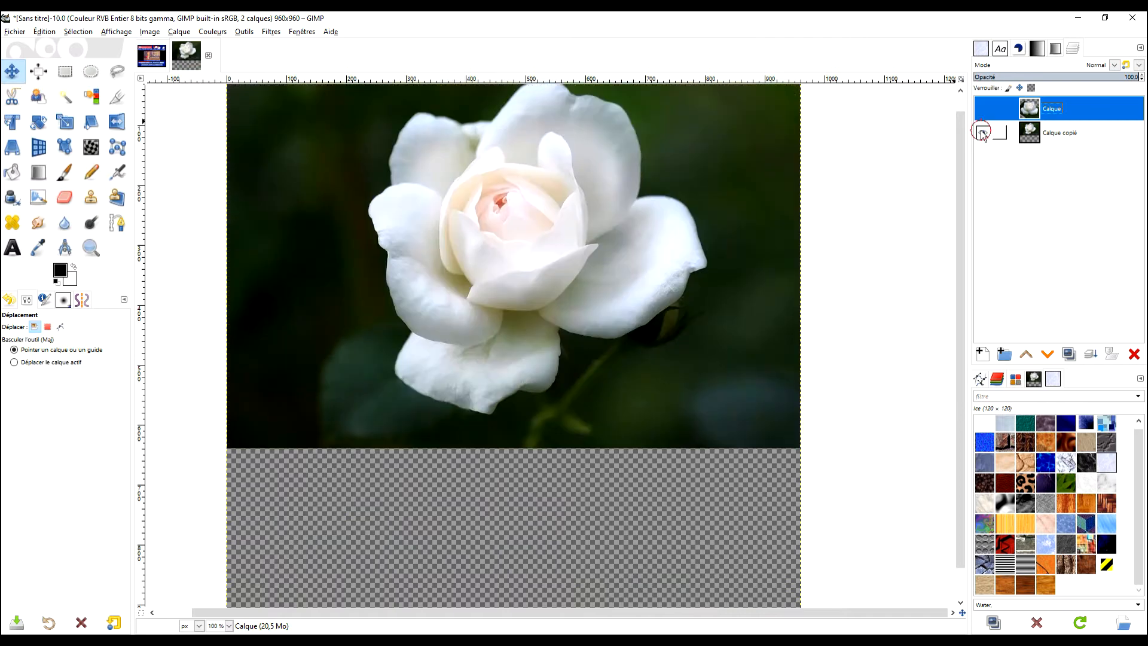
# - Show the upper layer in place of the original rose photo to compare the two versions
pyautogui.click(793, 233)
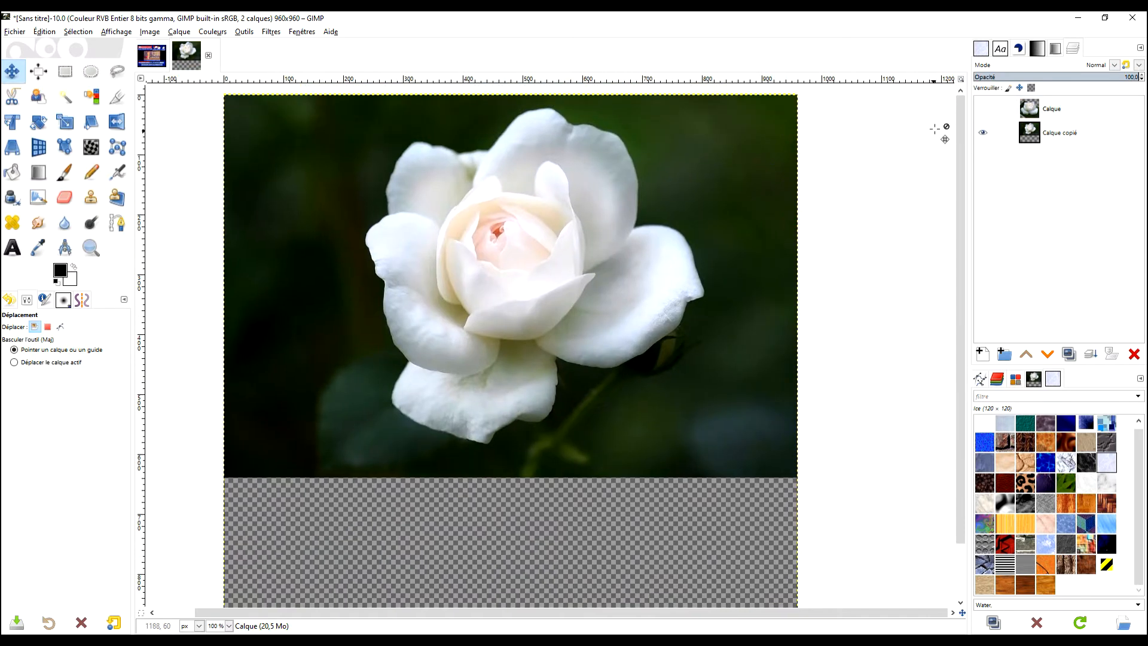
pyautogui.click(982, 108)
pyautogui.click(983, 133)
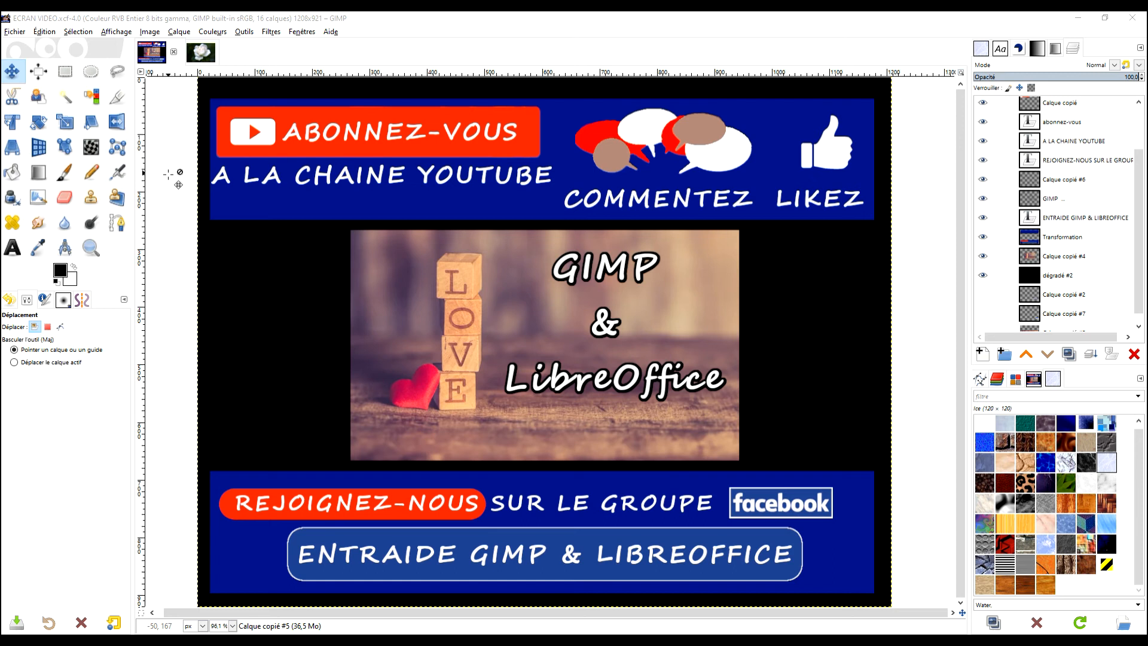
pyautogui.click(268, 32)
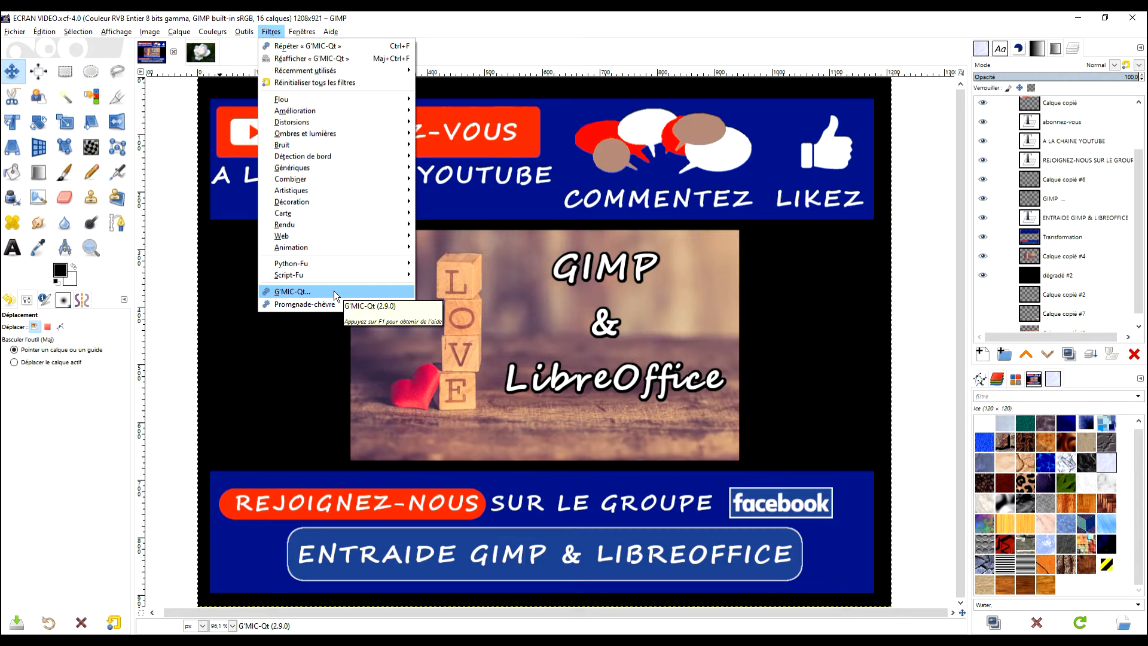
pyautogui.click(164, 206)
pyautogui.click(21, 30)
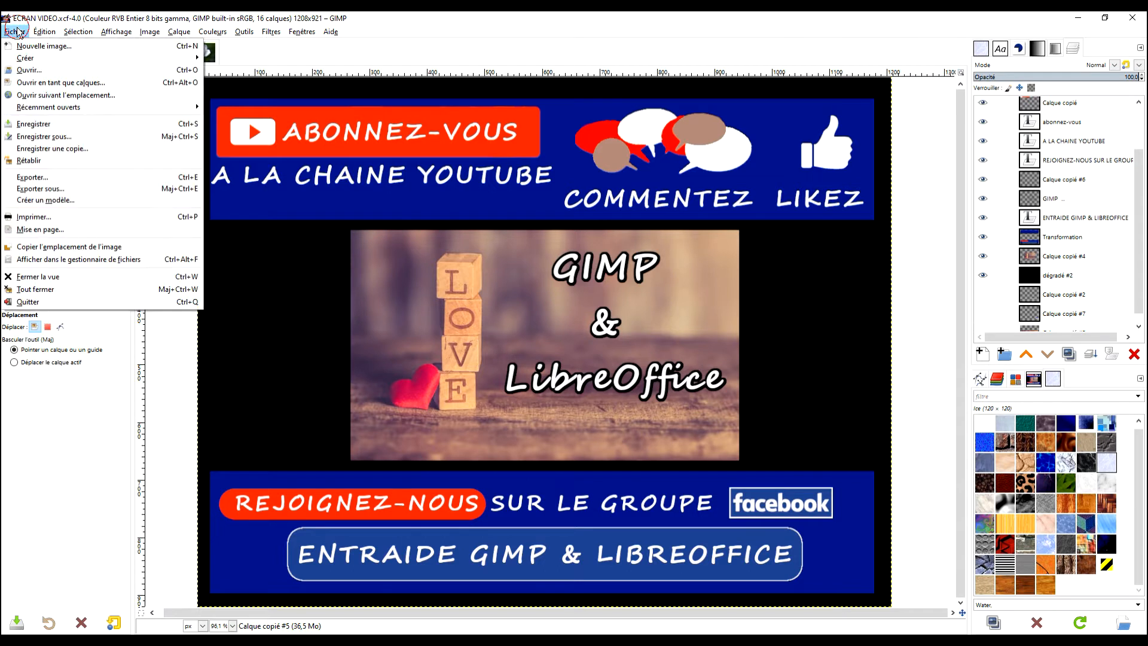
pyautogui.click(495, 15)
# - Bring up the white rose photo and its free download option on the Pixabay page
pyautogui.click(200, 53)
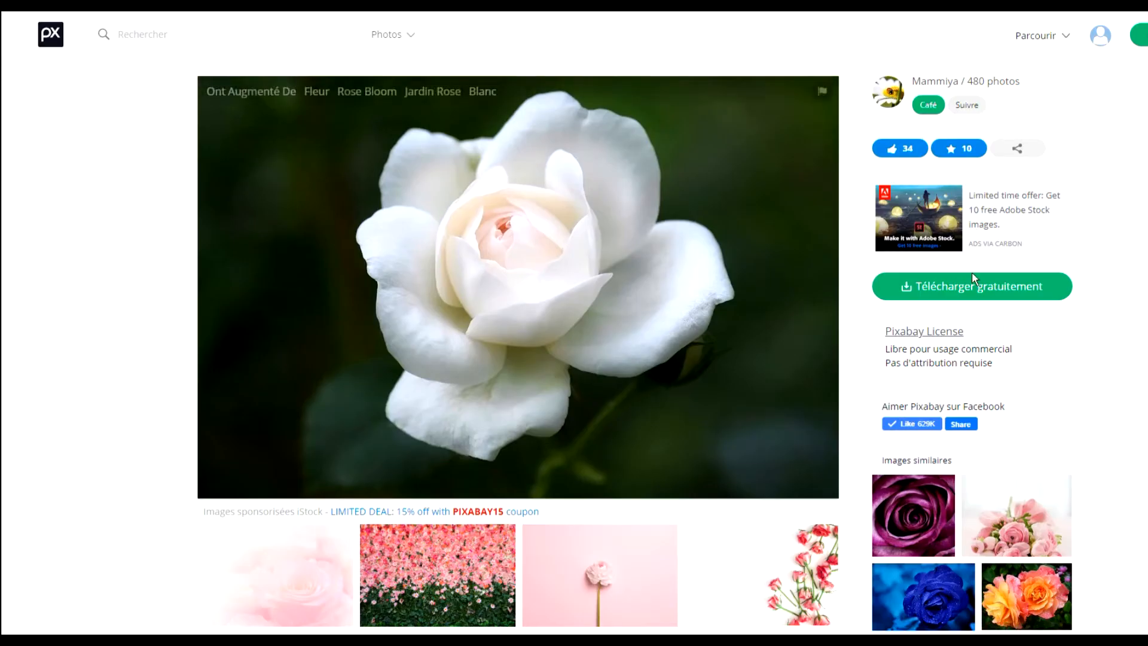
pyautogui.click(955, 286)
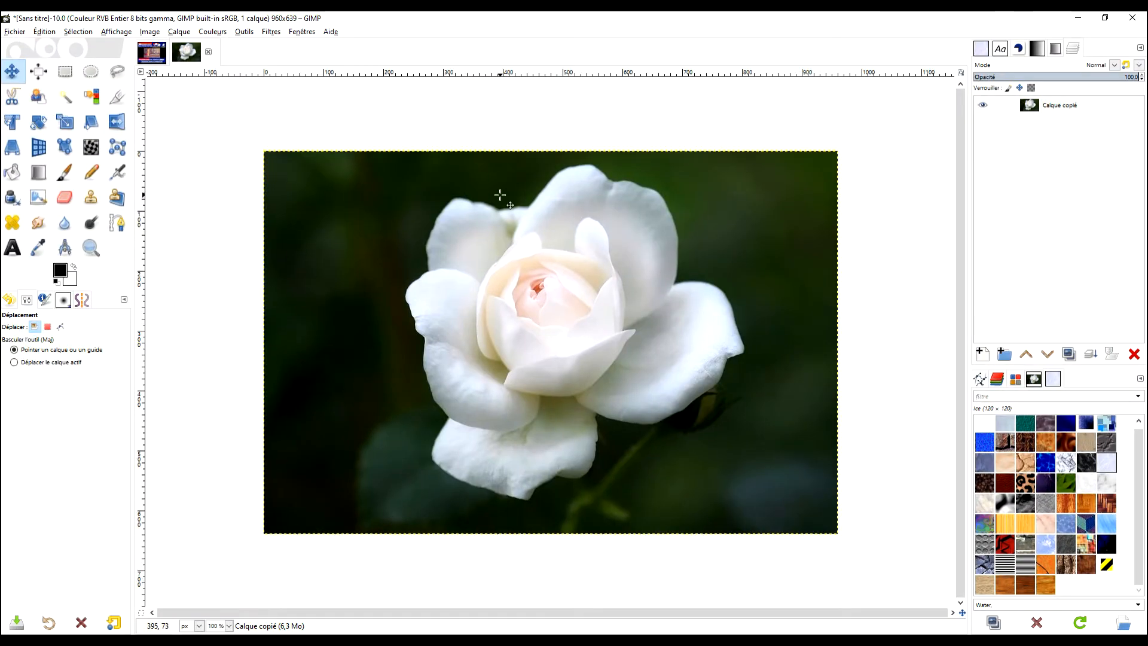
# - Open the G'MIC-Qt filter for the rose layer and search its filter list for 3D
pyautogui.click(271, 32)
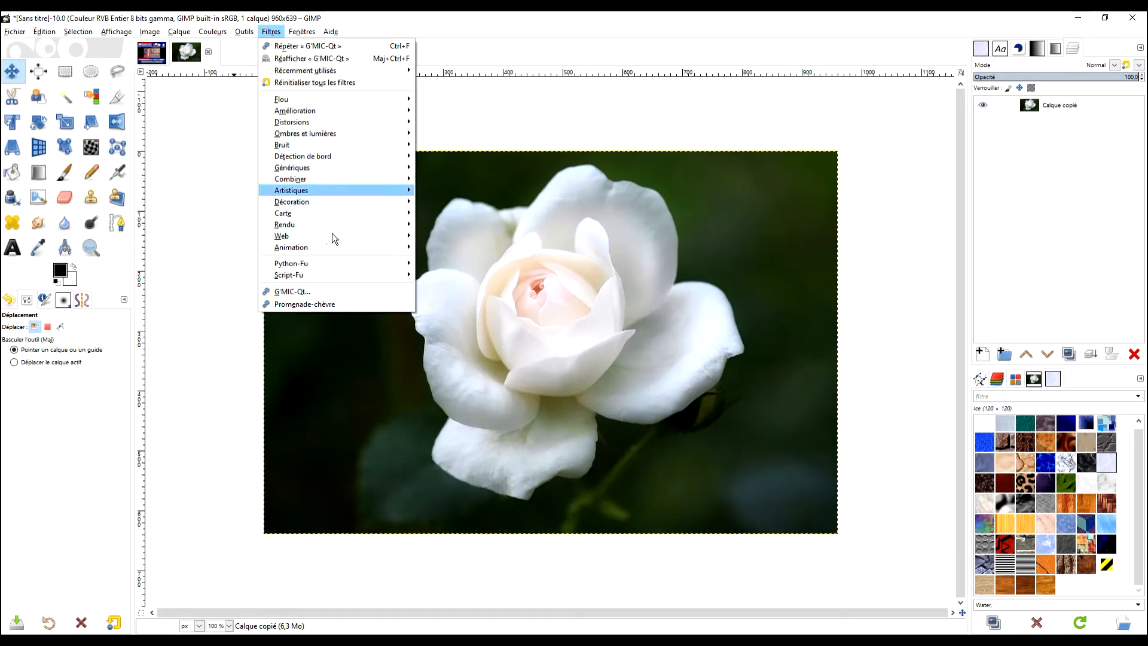
pyautogui.click(315, 291)
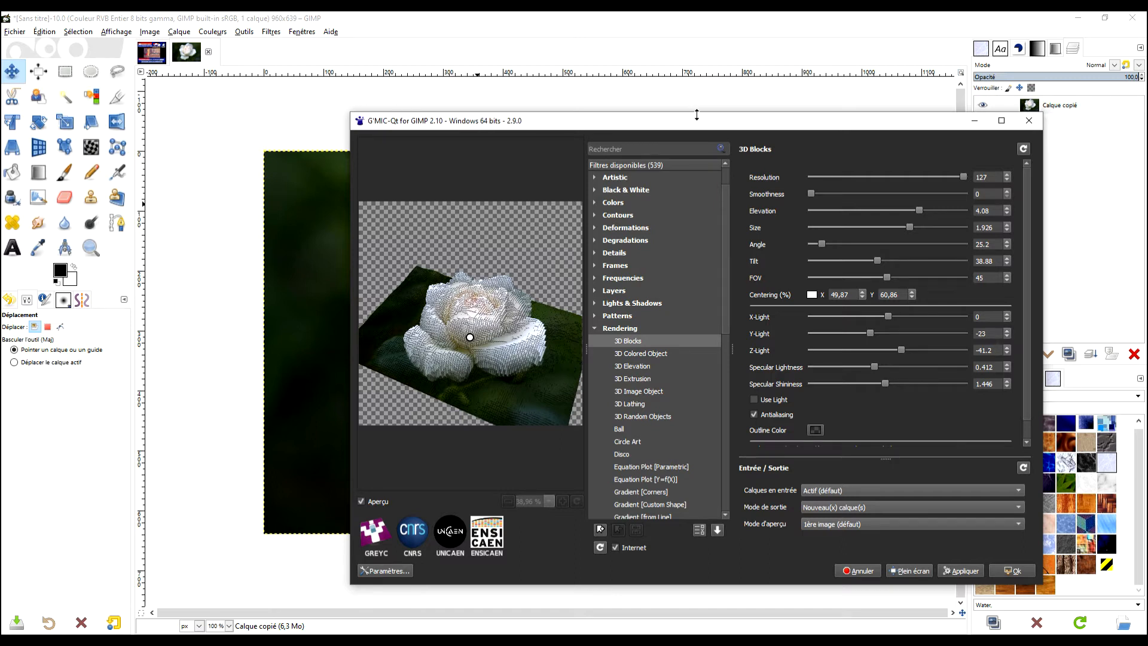
pyautogui.write('3')
pyautogui.press('capslock')
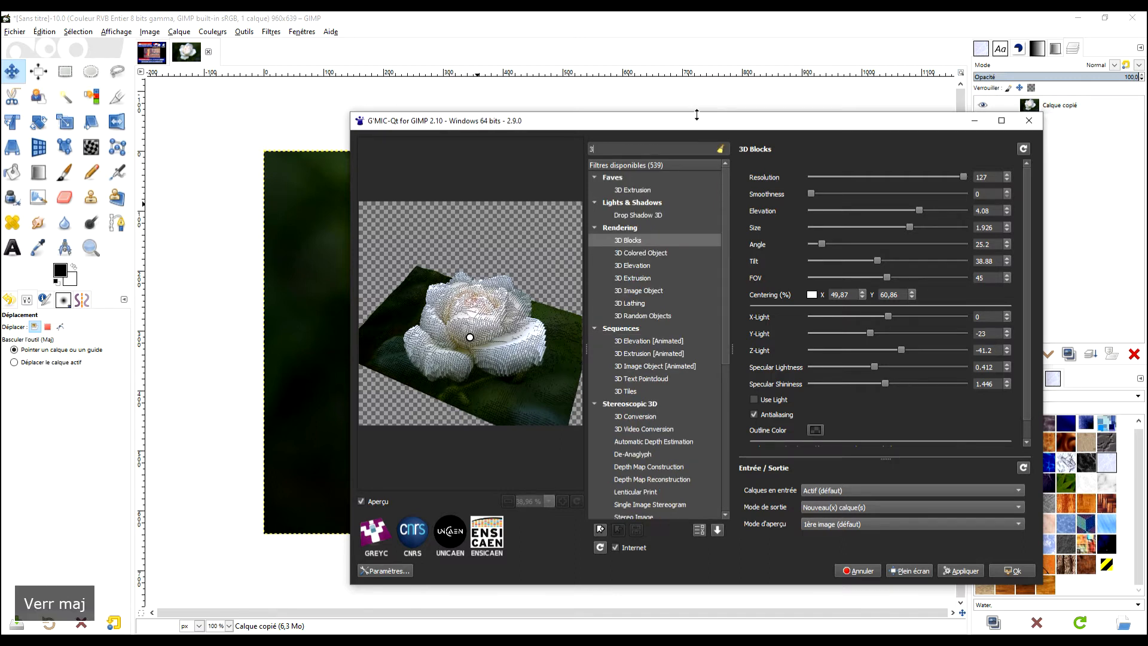
pyautogui.write('D')
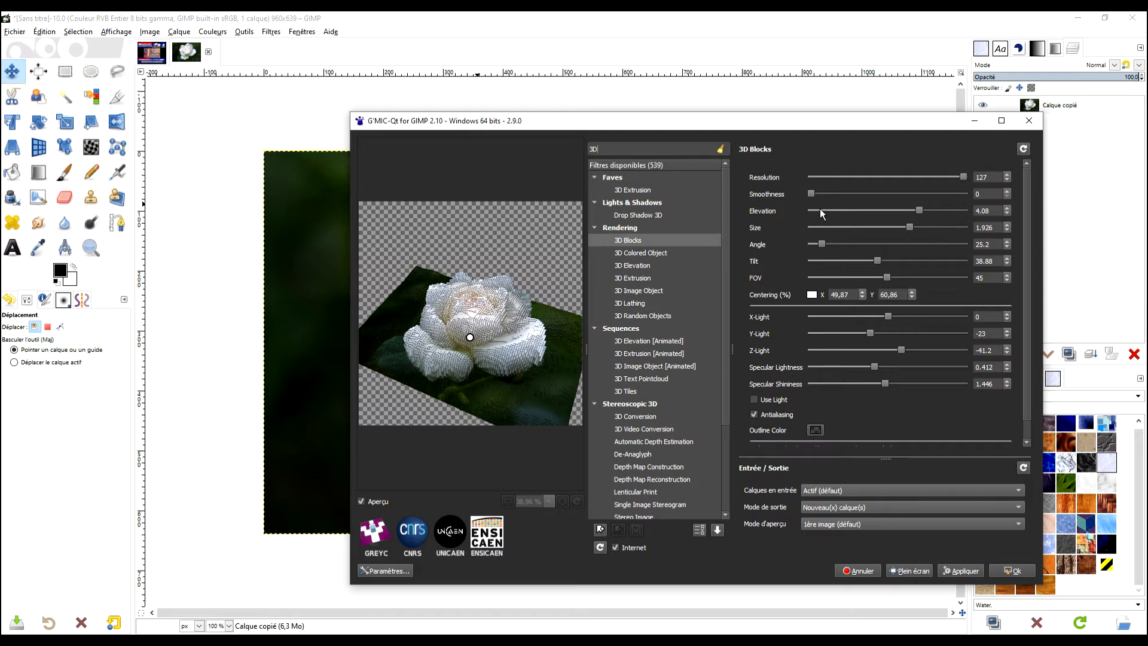
# - Set the 3D Blocks Elevation to 4.86 and Size to 2.415, keeping Smoothness at 0
pyautogui.moveTo(812, 195); pyautogui.dragTo(782, 203)
pyautogui.moveTo(921, 210)
pyautogui.mouseDown()
pyautogui.moveTo(936, 215)
pyautogui.moveTo(912, 210)
pyautogui.moveTo(927, 213)
pyautogui.mouseUp()
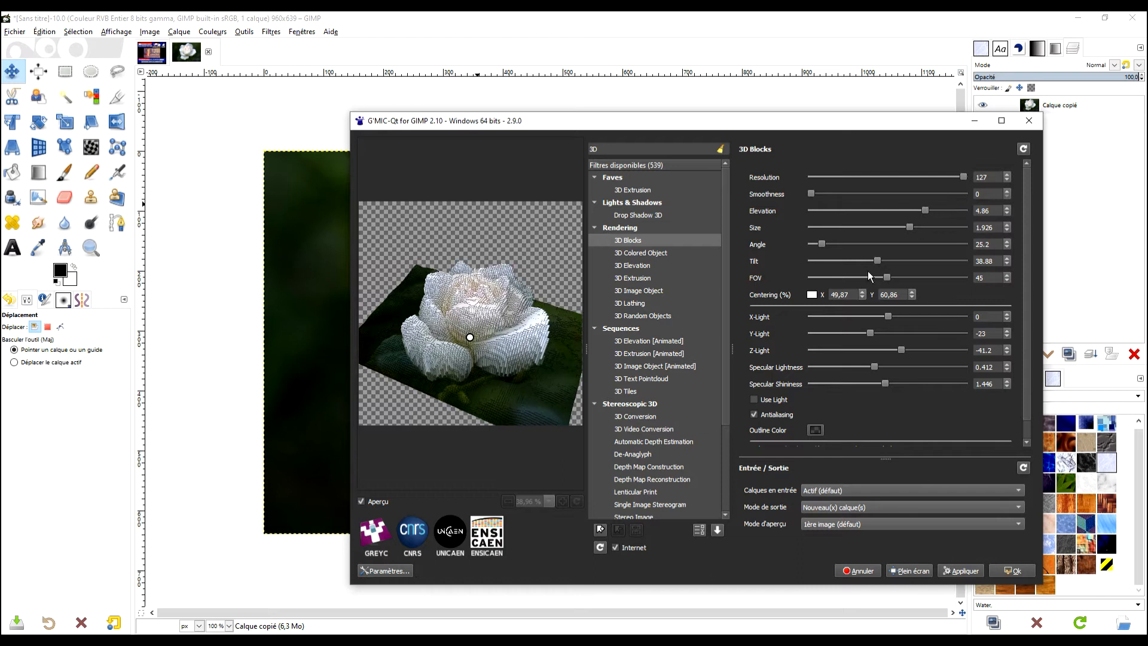
pyautogui.moveTo(910, 227); pyautogui.dragTo(936, 227)
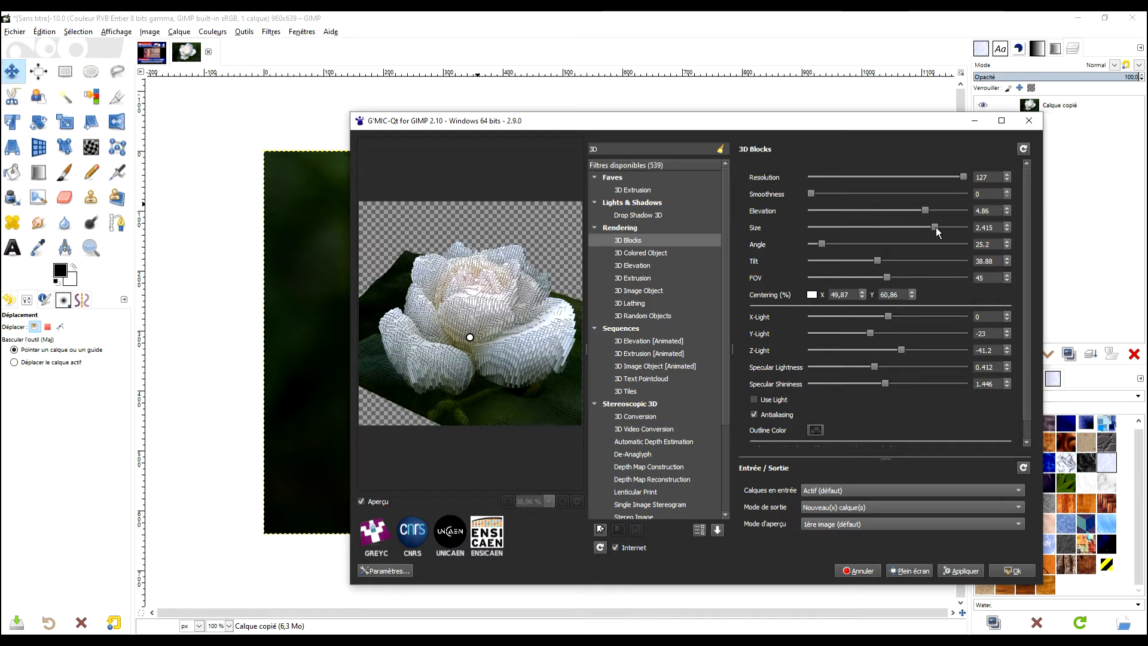
# - Recentre the 3D rose at X 46.65, Y 57.64 and orient it with Angle 32.04 and Tilt 29.43
pyautogui.click(470, 337)
pyautogui.moveTo(471, 338); pyautogui.dragTo(463, 330)
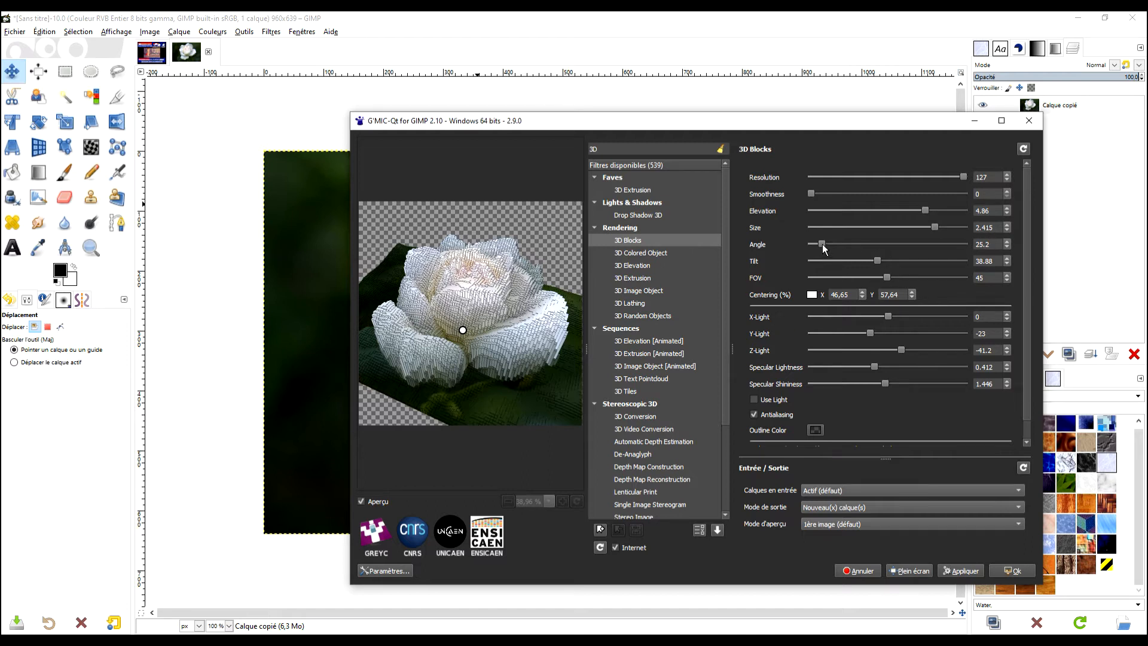
pyautogui.moveTo(822, 244); pyautogui.dragTo(824, 246)
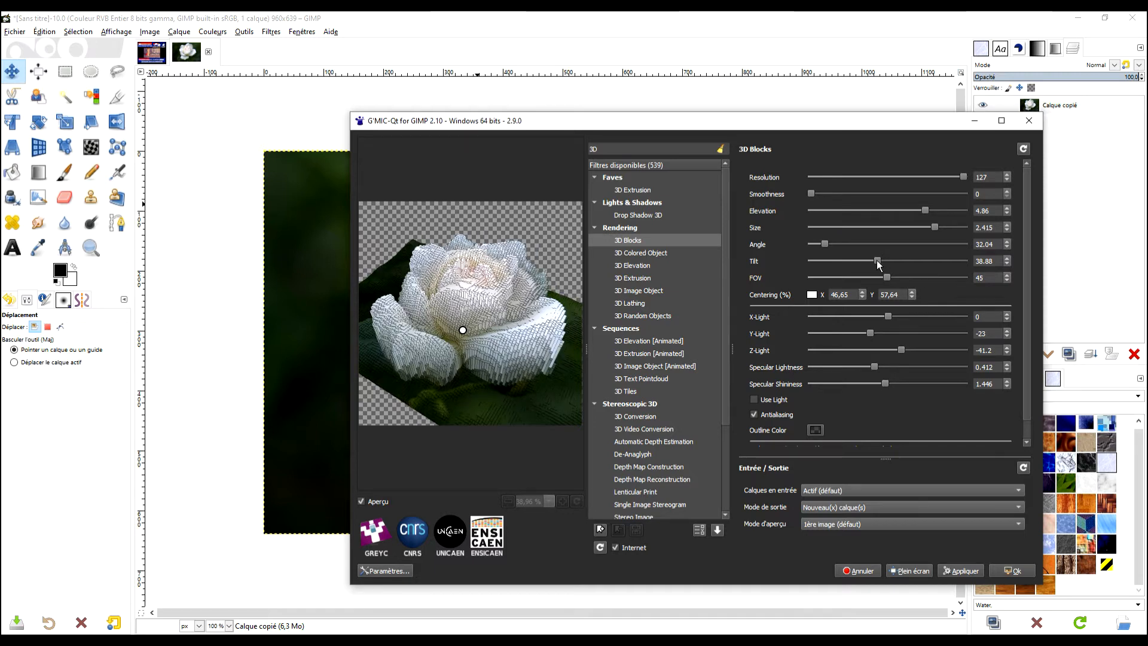
pyautogui.moveTo(877, 260); pyautogui.dragTo(871, 261)
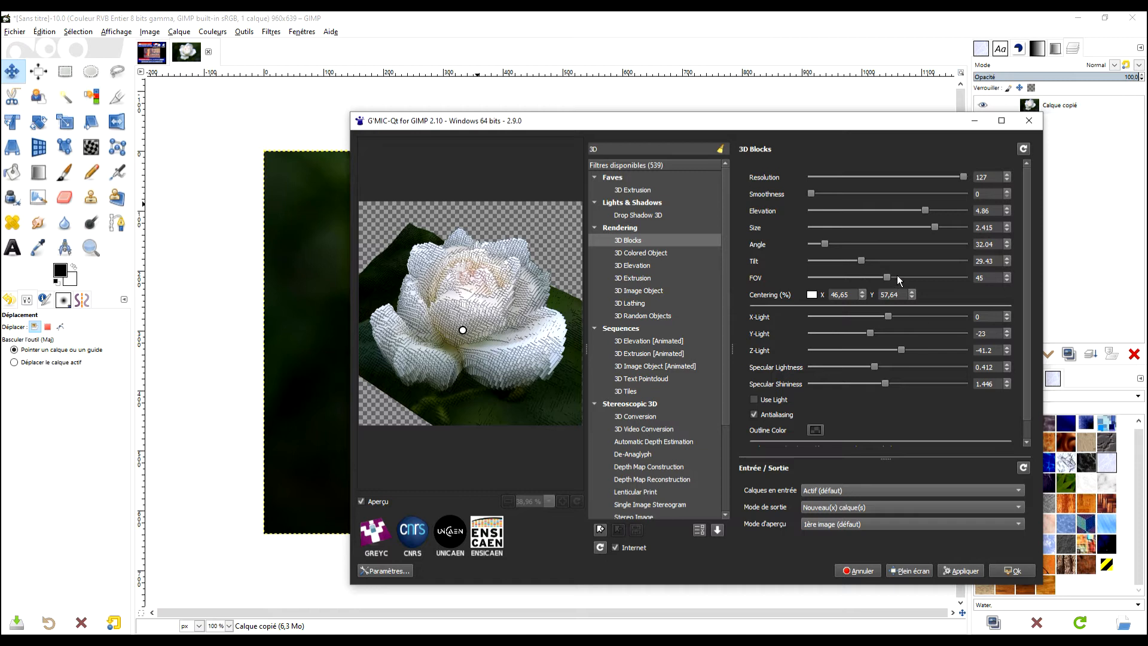
# - Set X-Light to 16.8, leave Use Light off, and apply the 3D Blocks filter as a new layer
pyautogui.moveTo(888, 316); pyautogui.dragTo(903, 318)
pyautogui.click(778, 405)
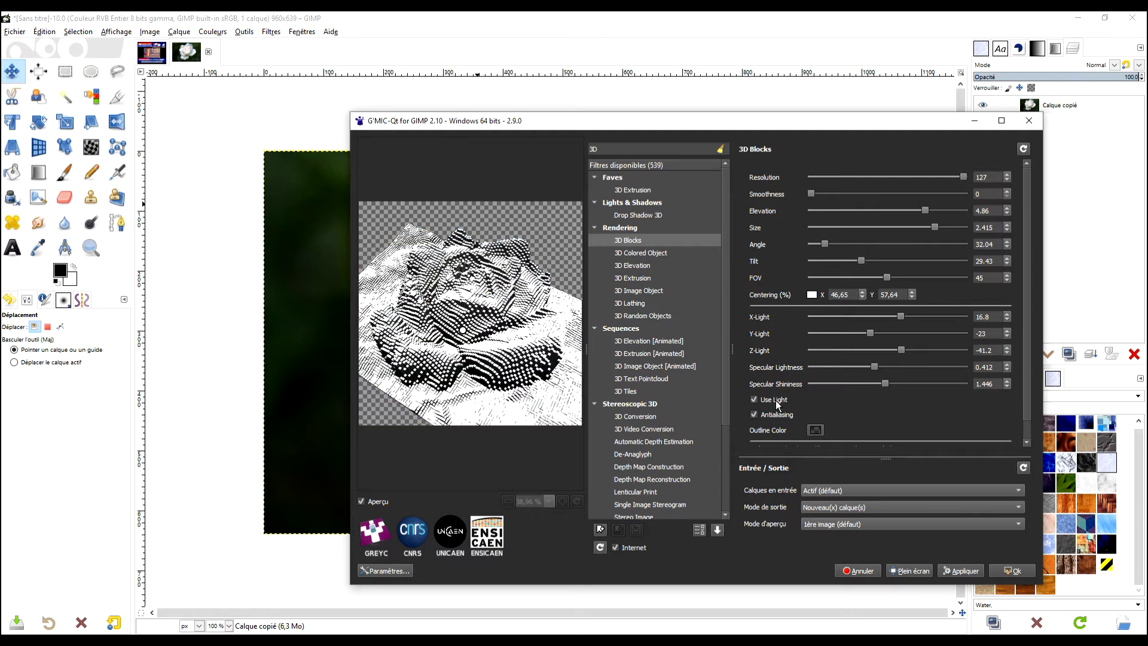
pyautogui.click(778, 404)
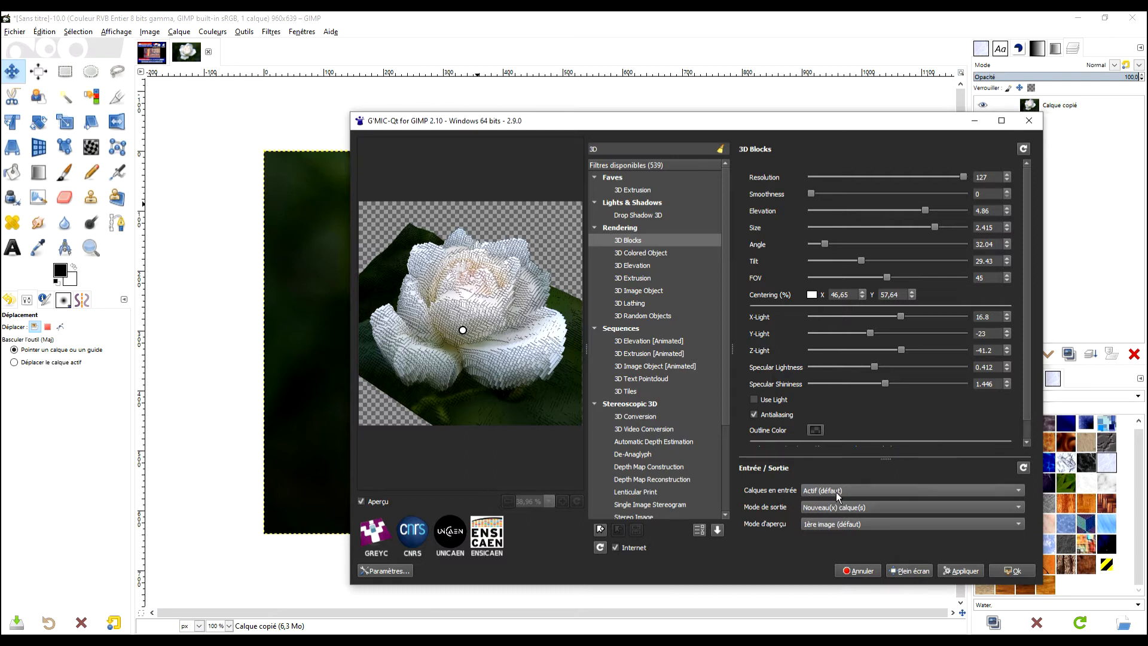
pyautogui.moveTo(912, 127); pyautogui.dragTo(824, 102)
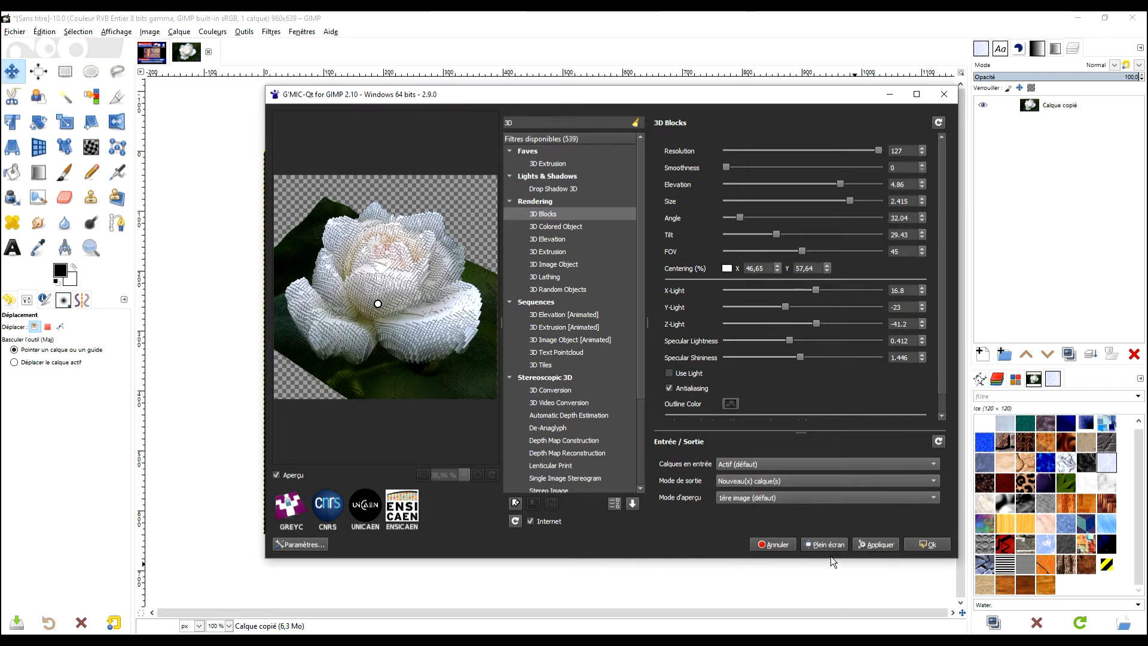
pyautogui.click(932, 545)
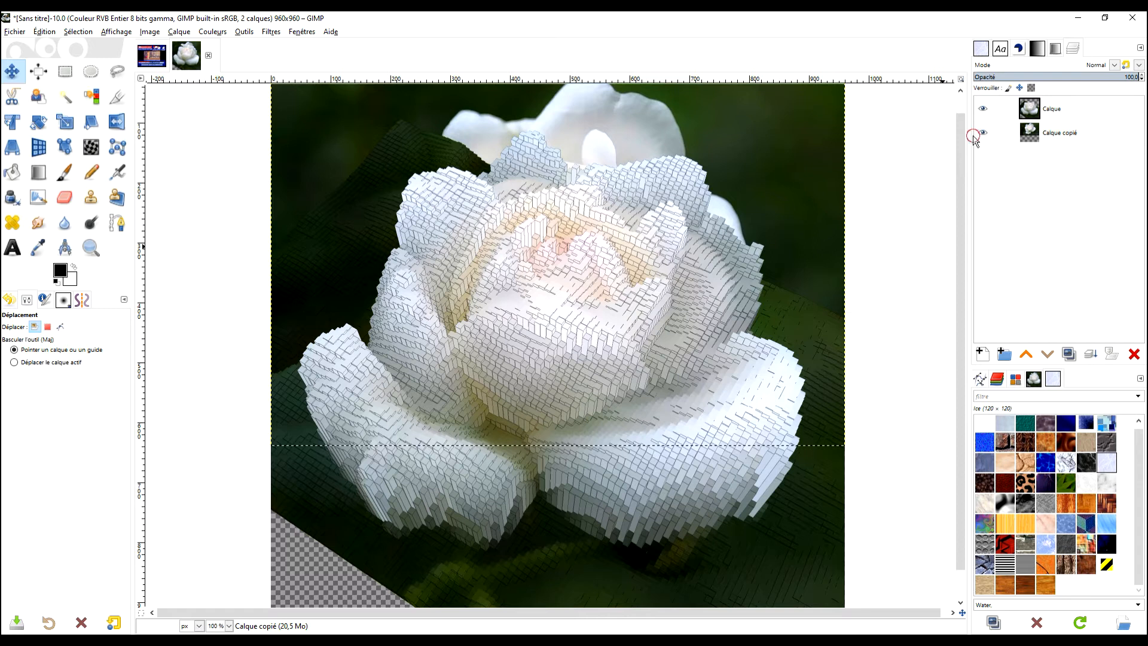
# - Hide the original rose layer and make the 3D block layer active
pyautogui.click(982, 133)
pyautogui.moveTo(917, 316); pyautogui.dragTo(896, 285)
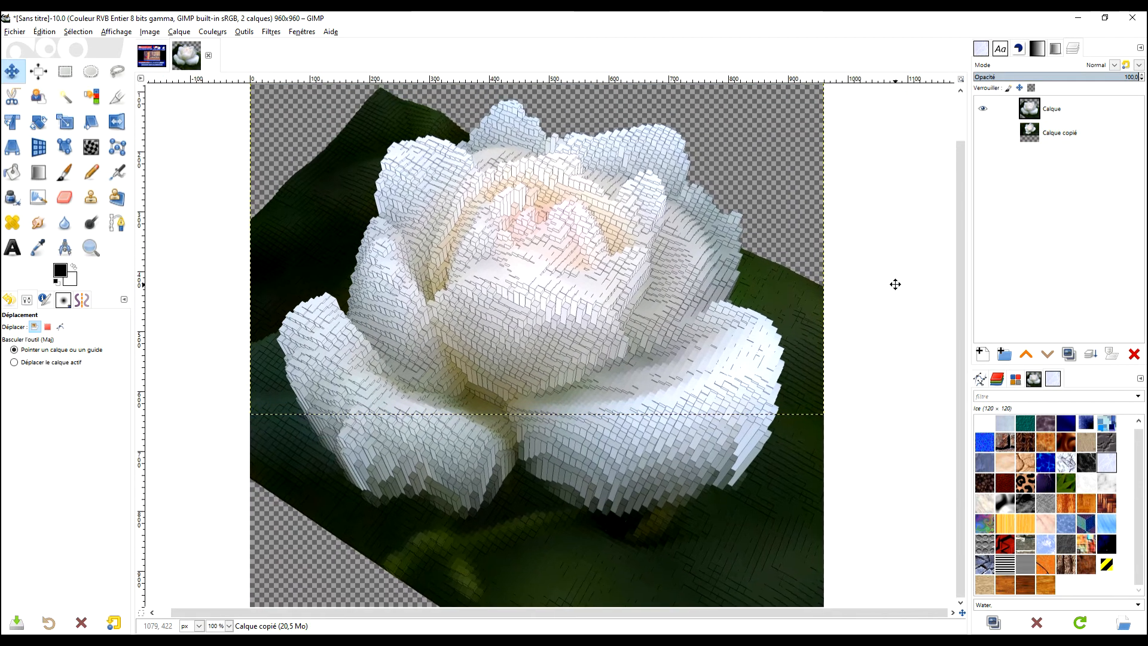
pyautogui.rightClick(1040, 113)
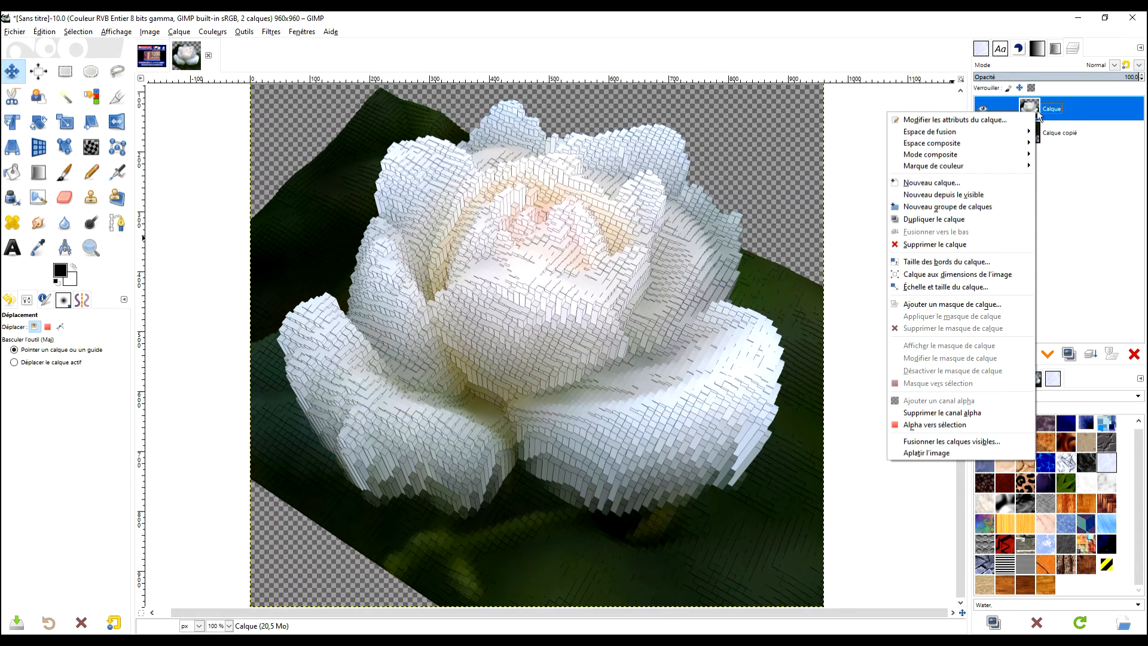
pyautogui.click(1085, 117)
pyautogui.moveTo(909, 318); pyautogui.dragTo(869, 293)
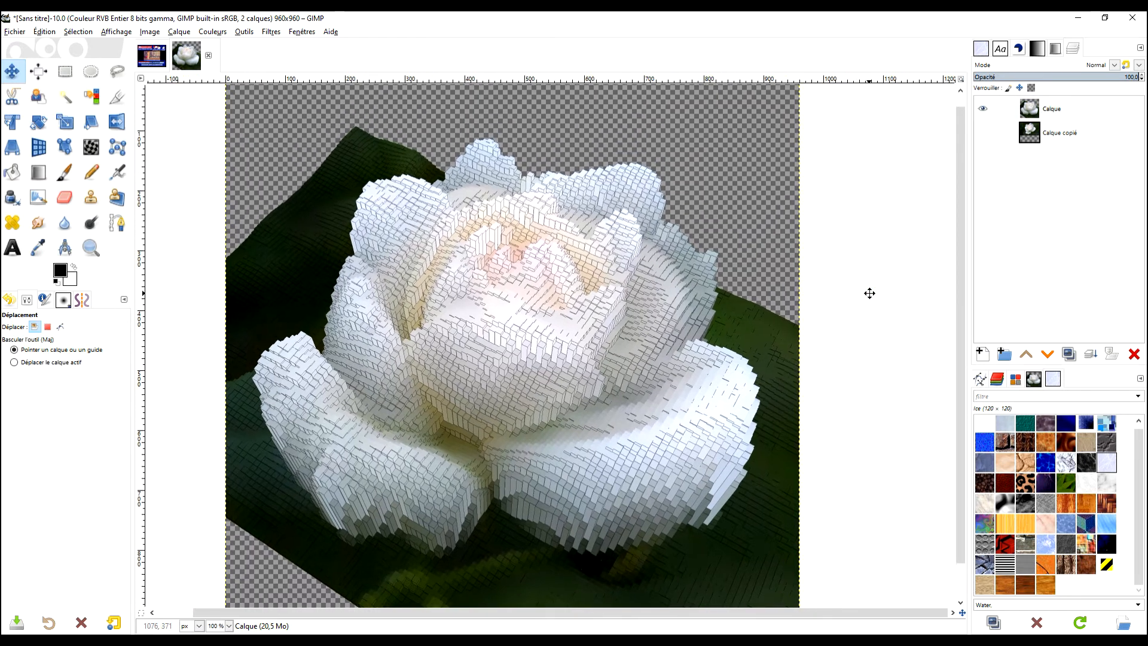
# - Compare the original rose with its 3D block version by alternating the visibility of the two layers
pyautogui.click(987, 110)
pyautogui.click(982, 133)
pyautogui.moveTo(868, 238); pyautogui.dragTo(803, 282)
pyautogui.scroll(-1, 849, 277)
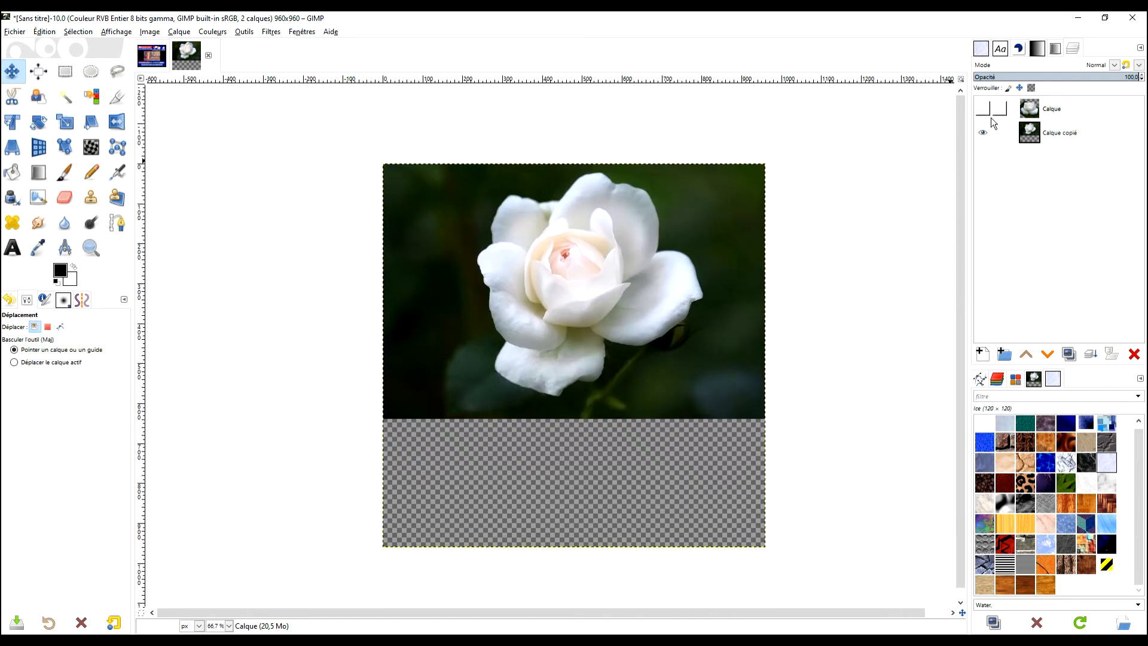
pyautogui.click(984, 109)
pyautogui.click(986, 133)
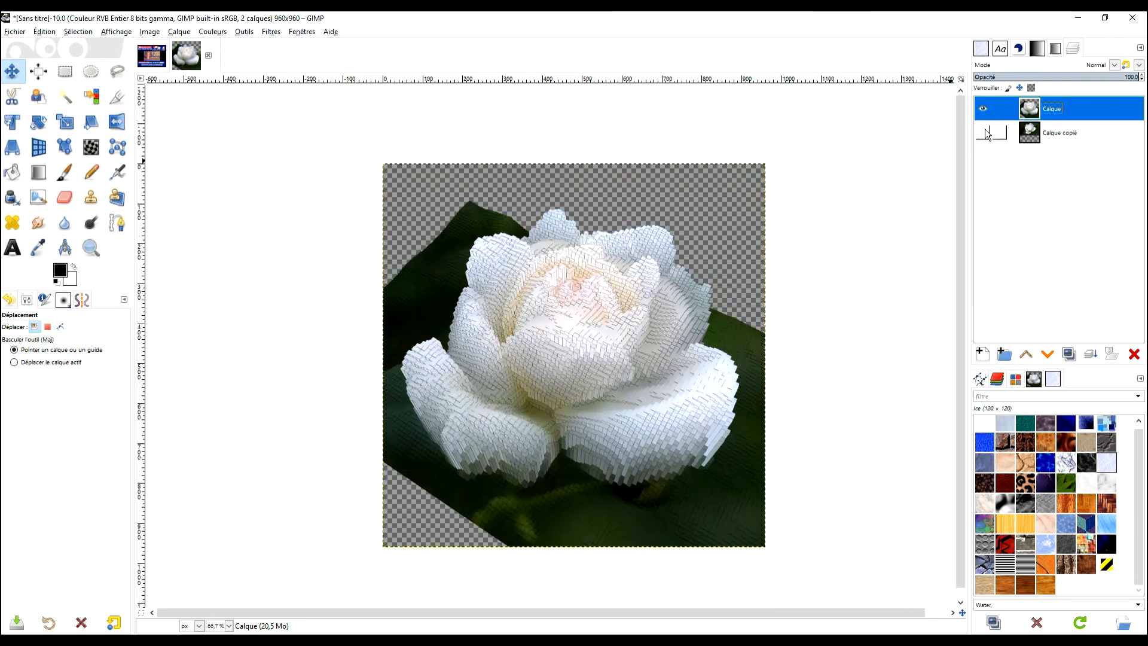
pyautogui.scroll(1, 699, 323)
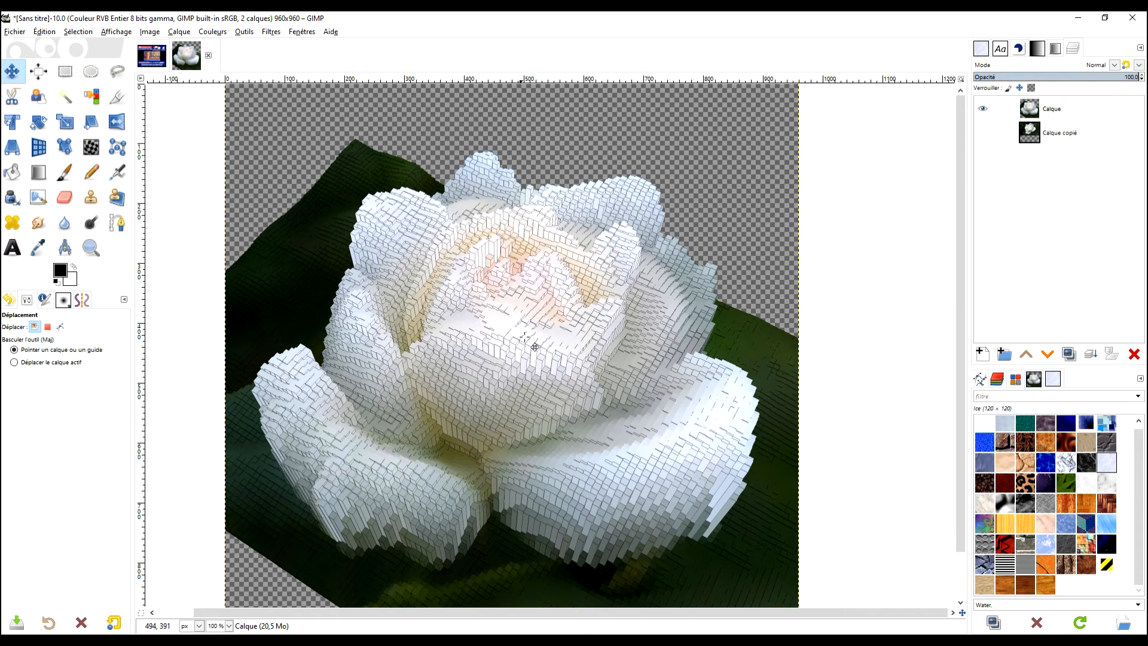
pyautogui.click(983, 132)
pyautogui.click(984, 109)
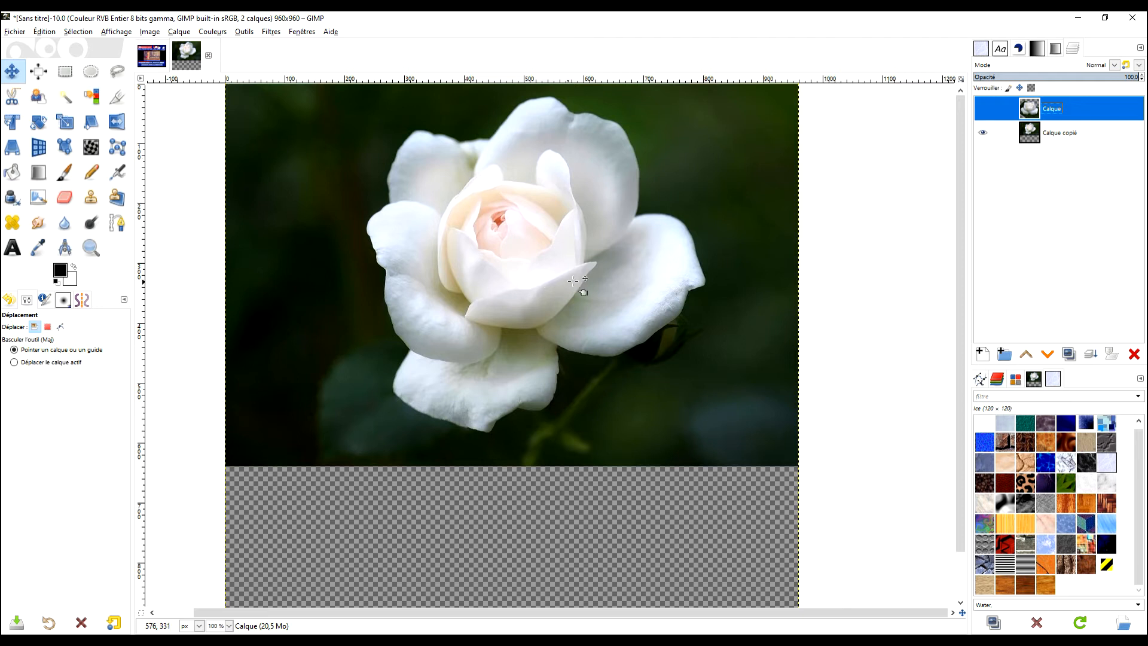
pyautogui.moveTo(680, 185); pyautogui.dragTo(680, 202)
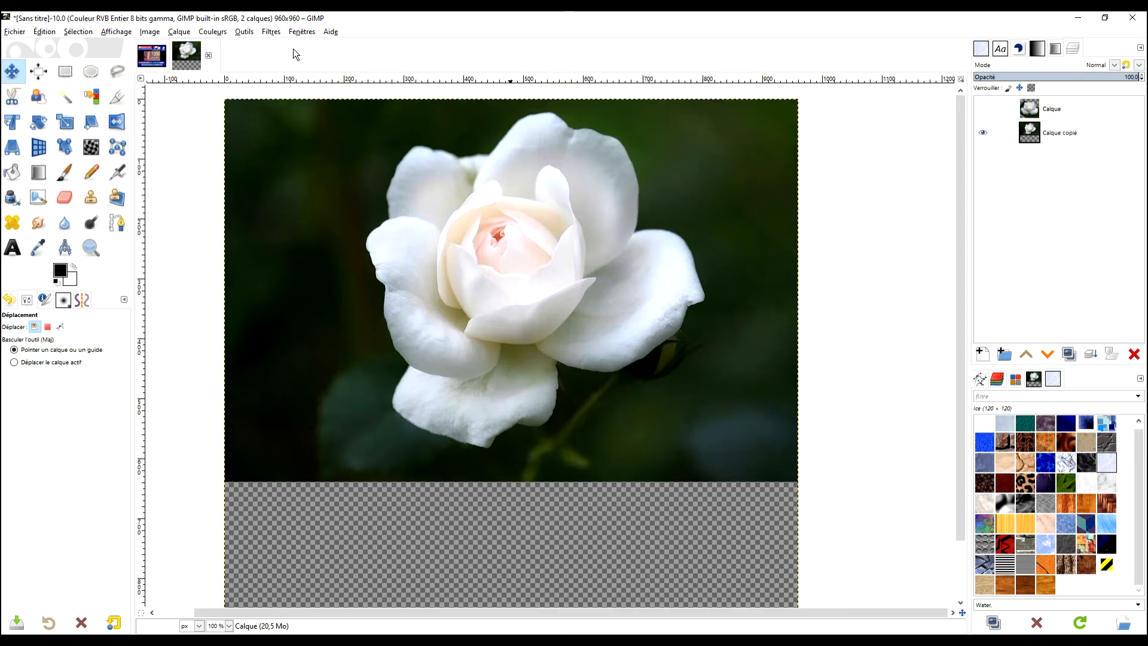
# - Create a new 960 × 960 px image and select a horizontal rectangle about 816 × 225 px on it
pyautogui.click(15, 34)
pyautogui.click(21, 45)
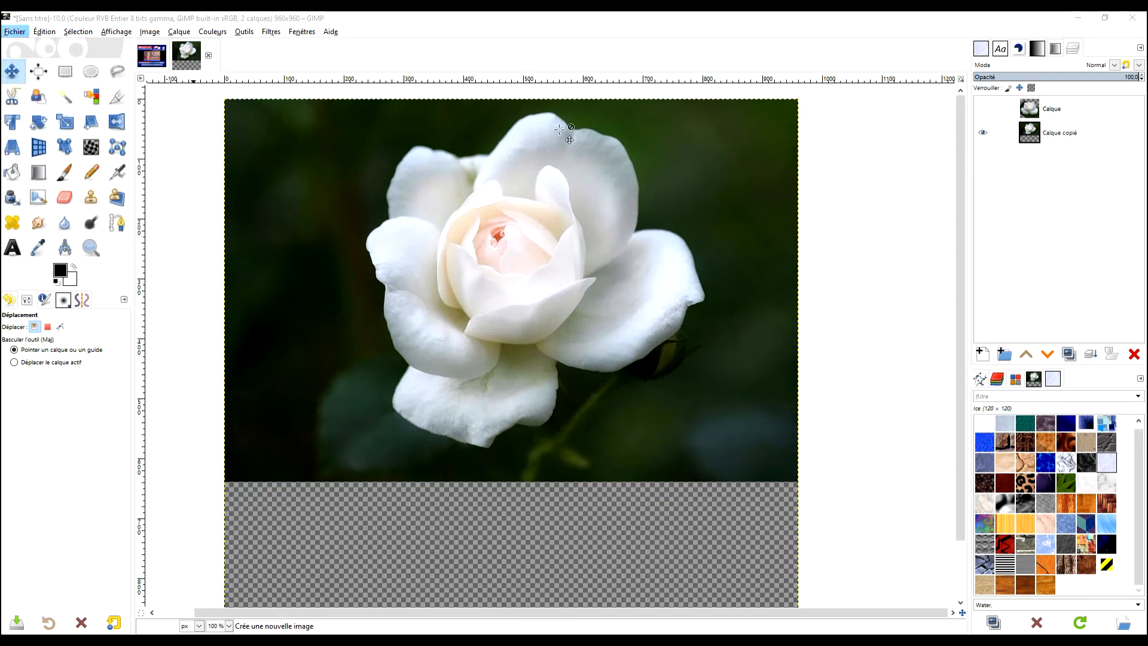
pyautogui.click(627, 330)
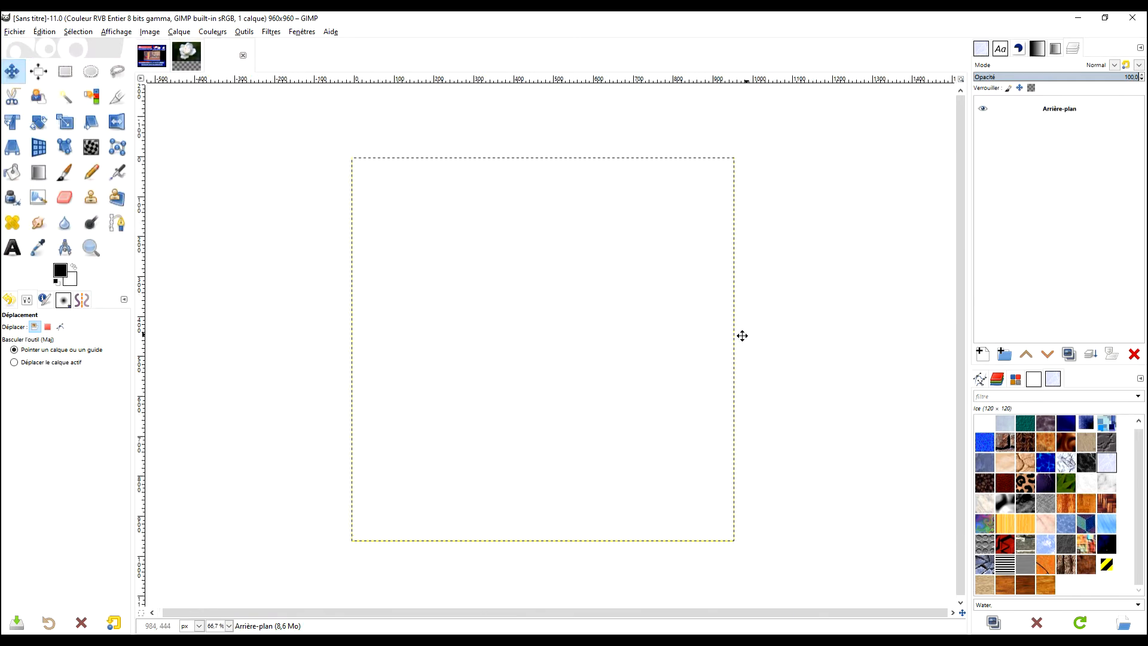
pyautogui.click(62, 72)
pyautogui.moveTo(368, 262); pyautogui.dragTo(694, 351)
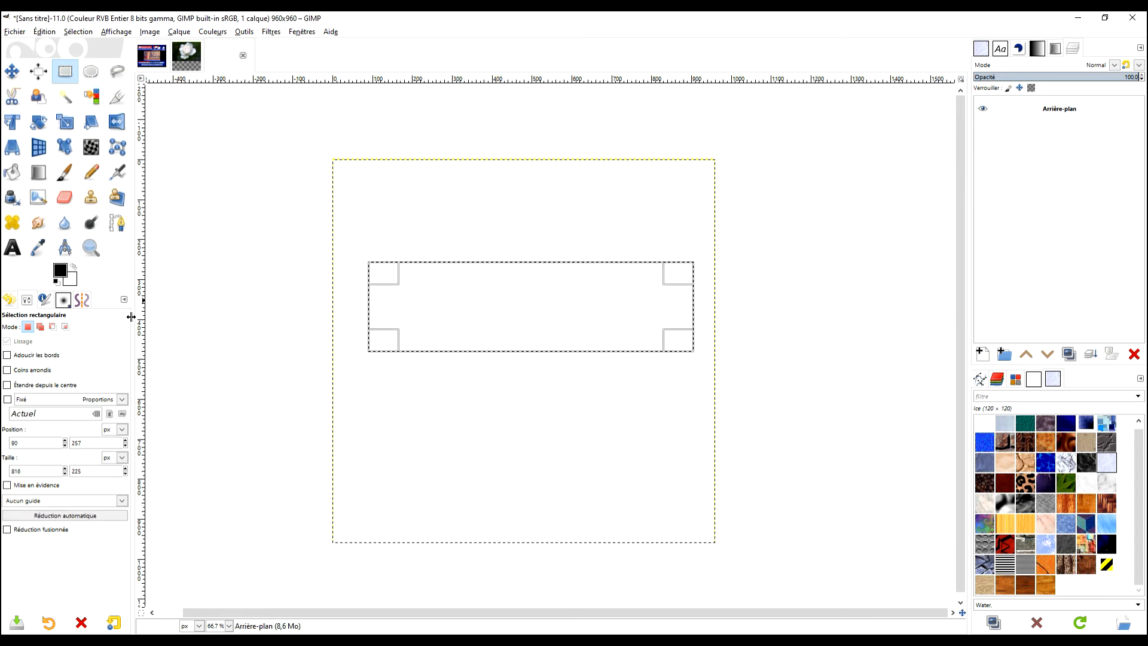
# - Fill the rectangle with a linear black-to-white gradient running from left to right, and clear the selection
pyautogui.click(38, 171)
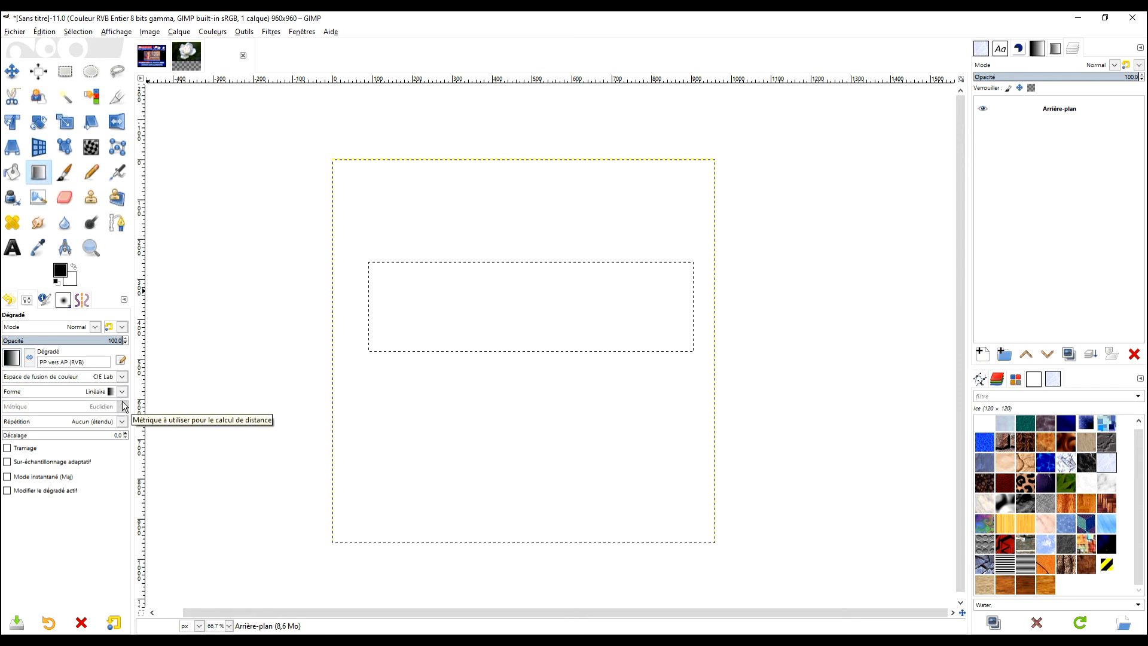
pyautogui.moveTo(409, 302); pyautogui.dragTo(669, 302)
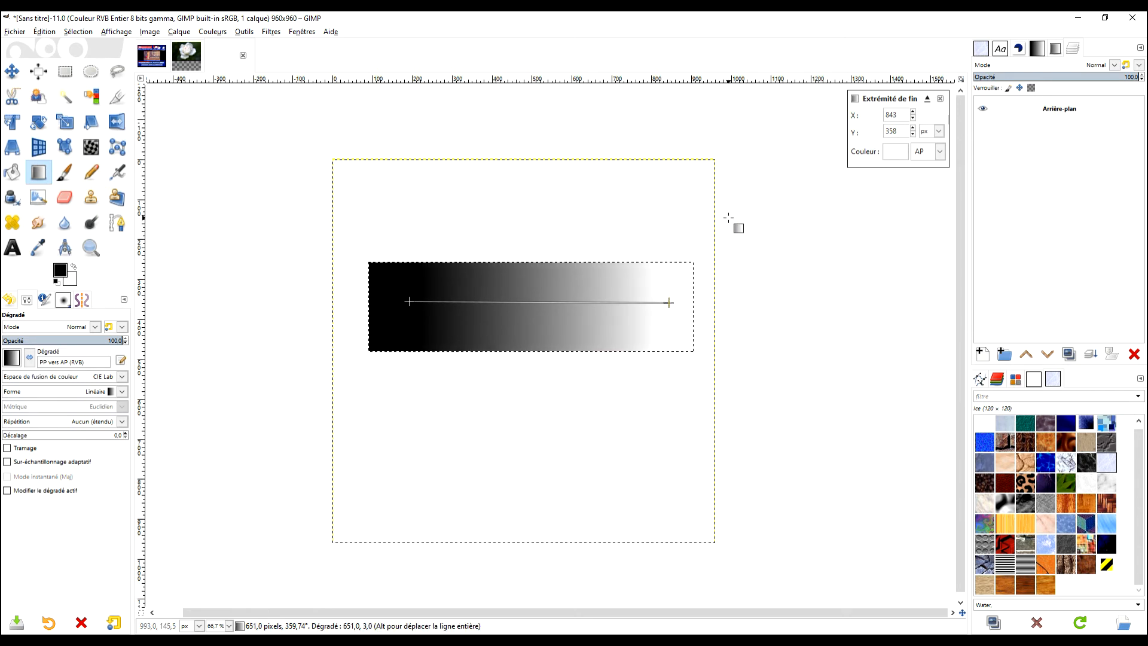
pyautogui.press('Return')
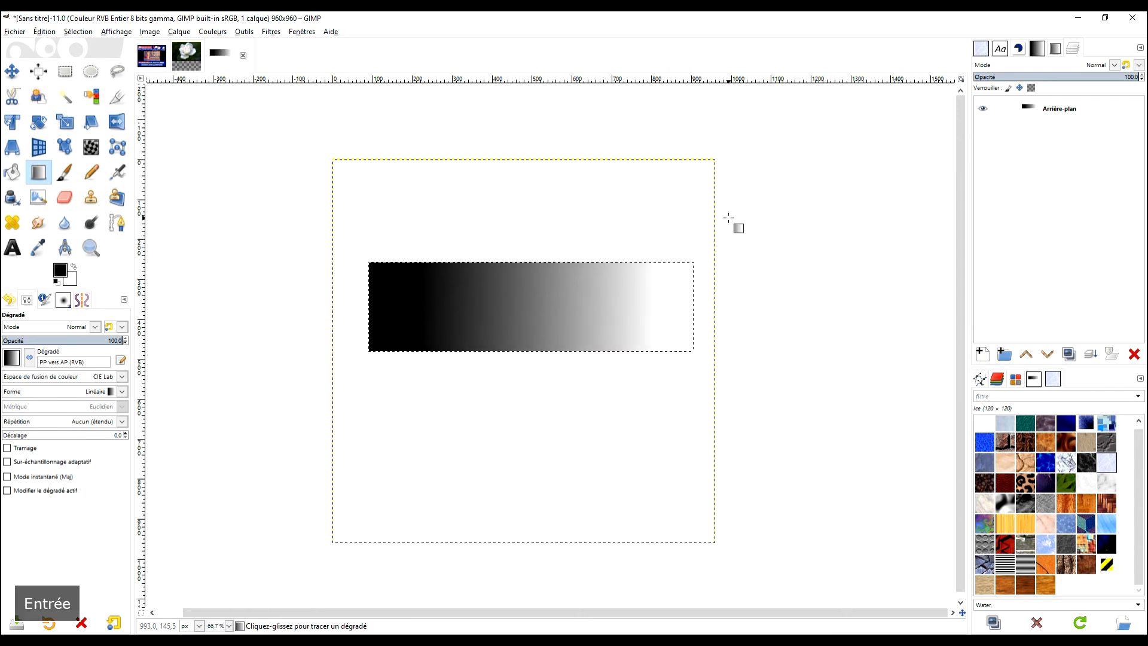
pyautogui.click(67, 71)
pyautogui.click(427, 212)
pyautogui.click(271, 31)
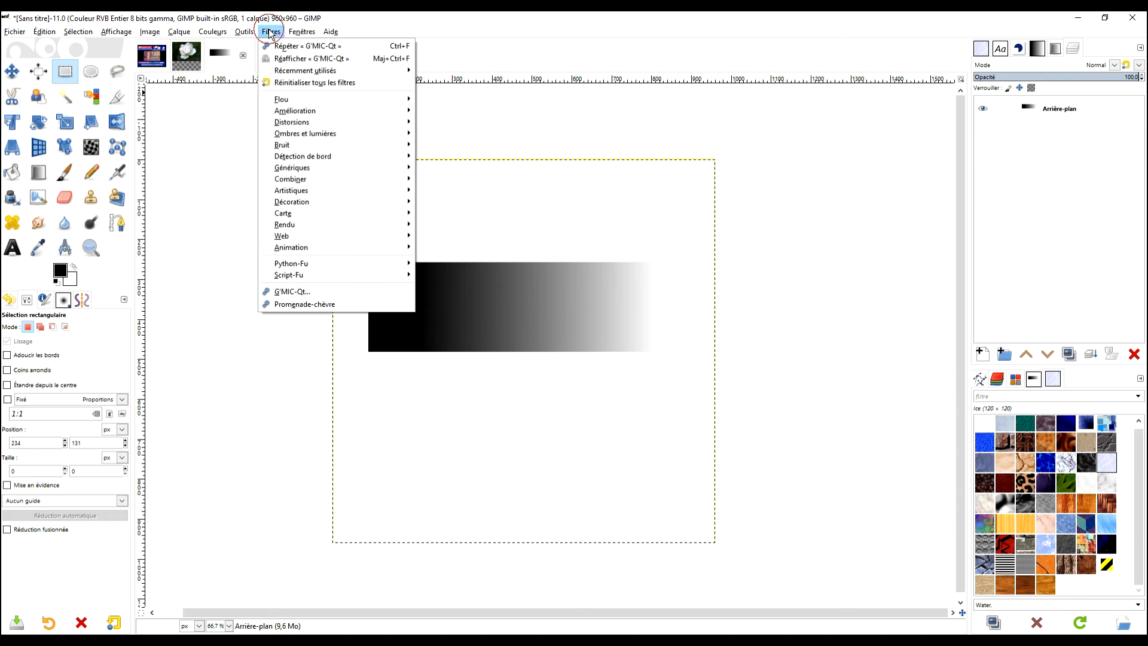
pyautogui.click(332, 292)
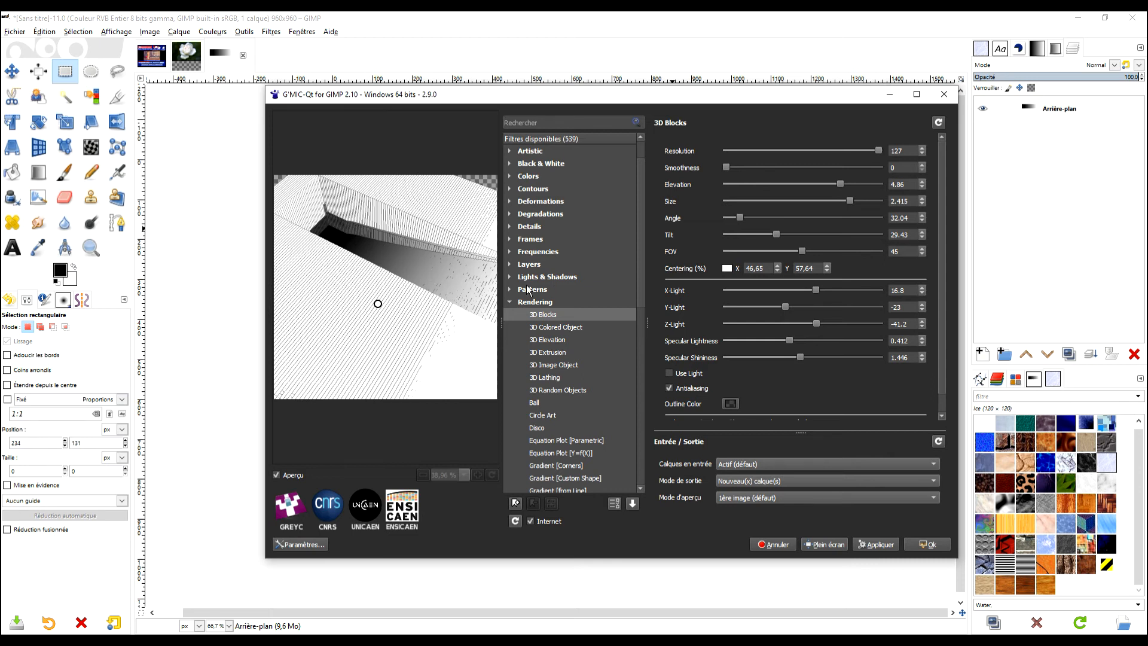
pyautogui.moveTo(849, 201); pyautogui.dragTo(815, 200)
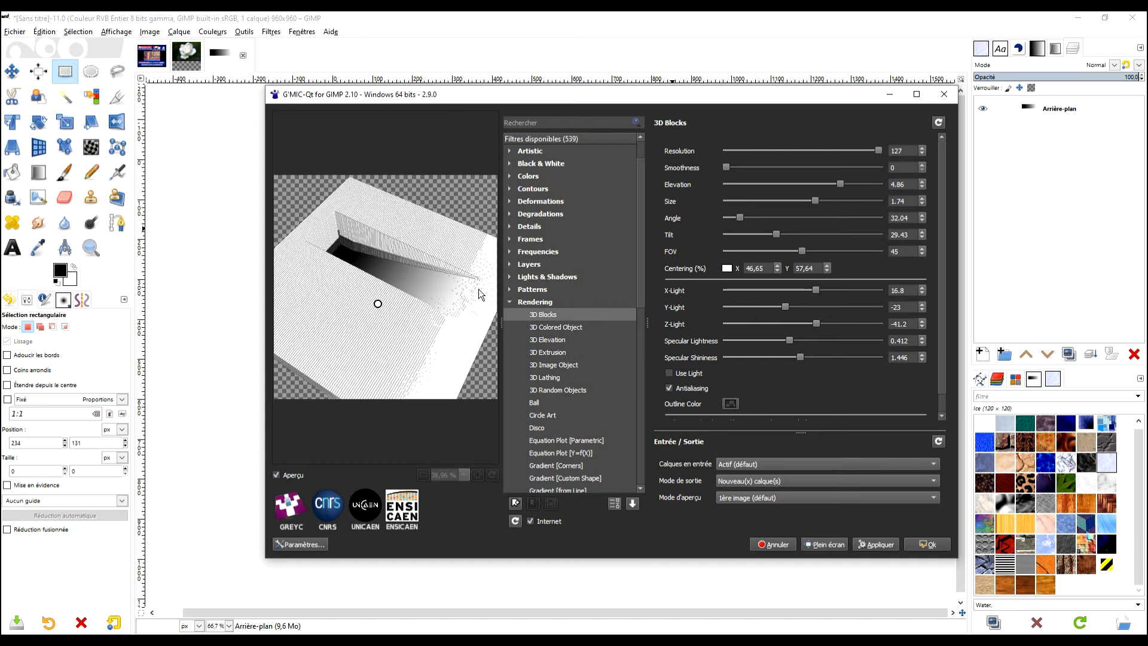
pyautogui.click(944, 94)
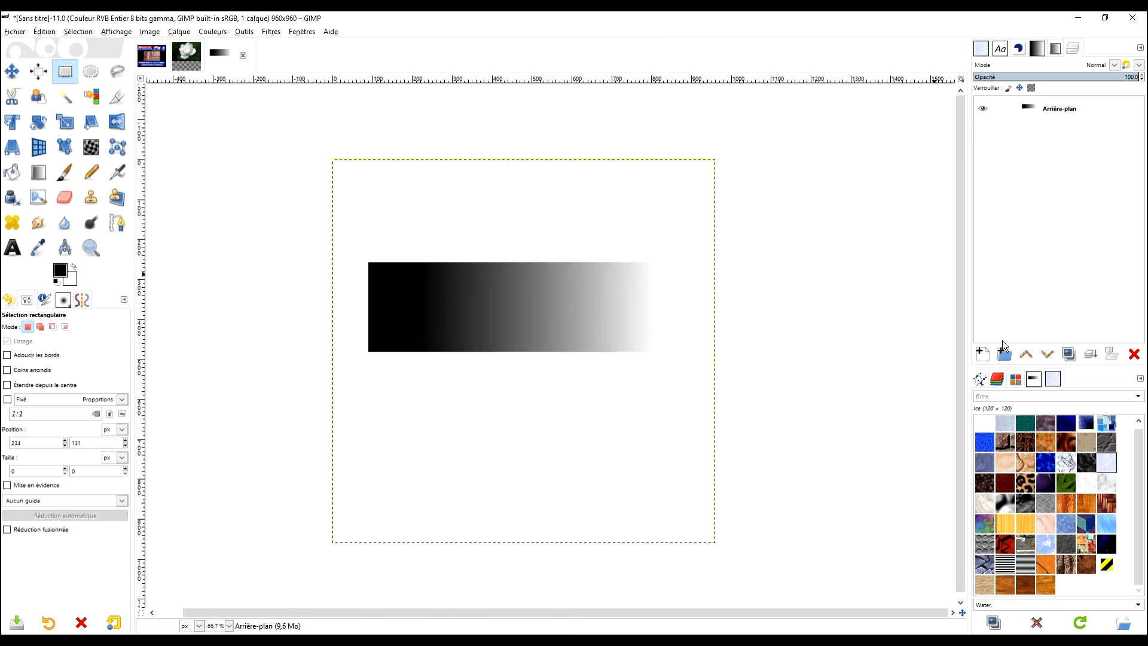
# - Delete the gradient background layer and add a transparent 960 × 960 px layer named marche
pyautogui.click(1134, 355)
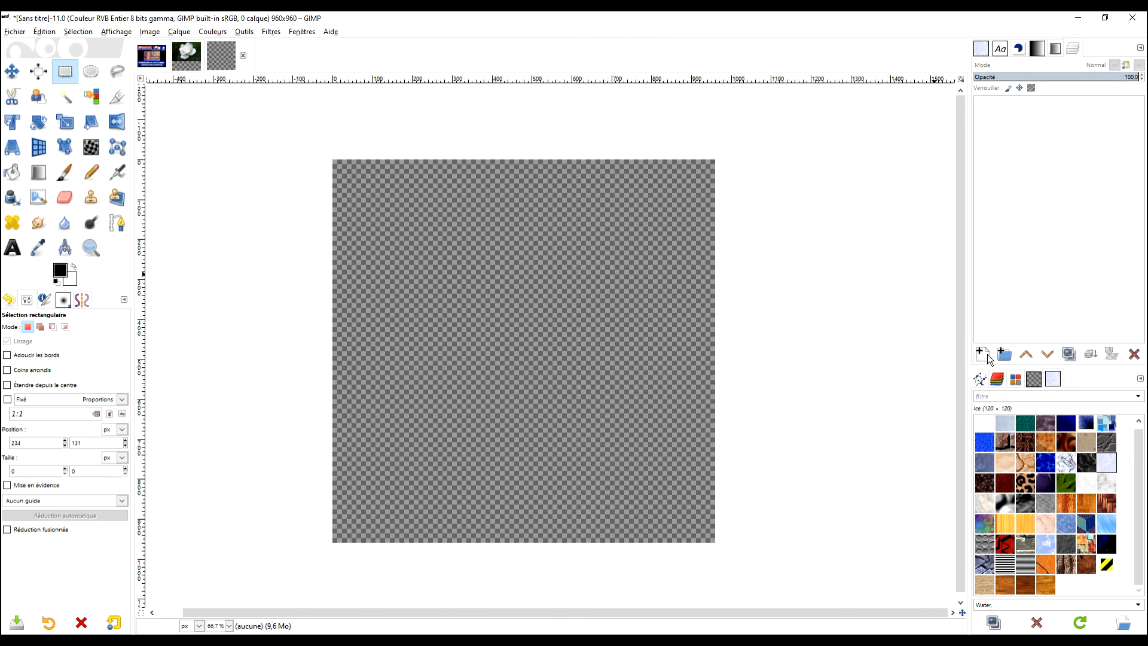
pyautogui.click(982, 354)
pyautogui.click(1055, 487)
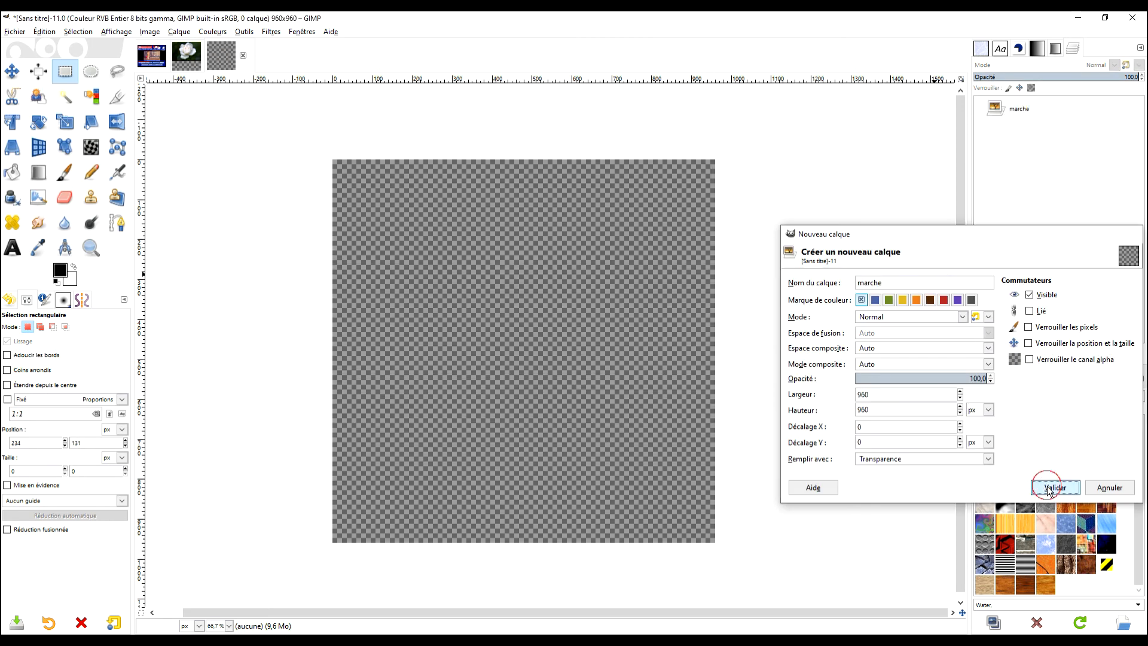
# - Fill a horizontal rectangular selection of about 793 × 248 px with a linear black-to-white gradient from left to right, and clear the selection
pyautogui.click(64, 72)
pyautogui.moveTo(366, 302); pyautogui.dragTo(682, 401)
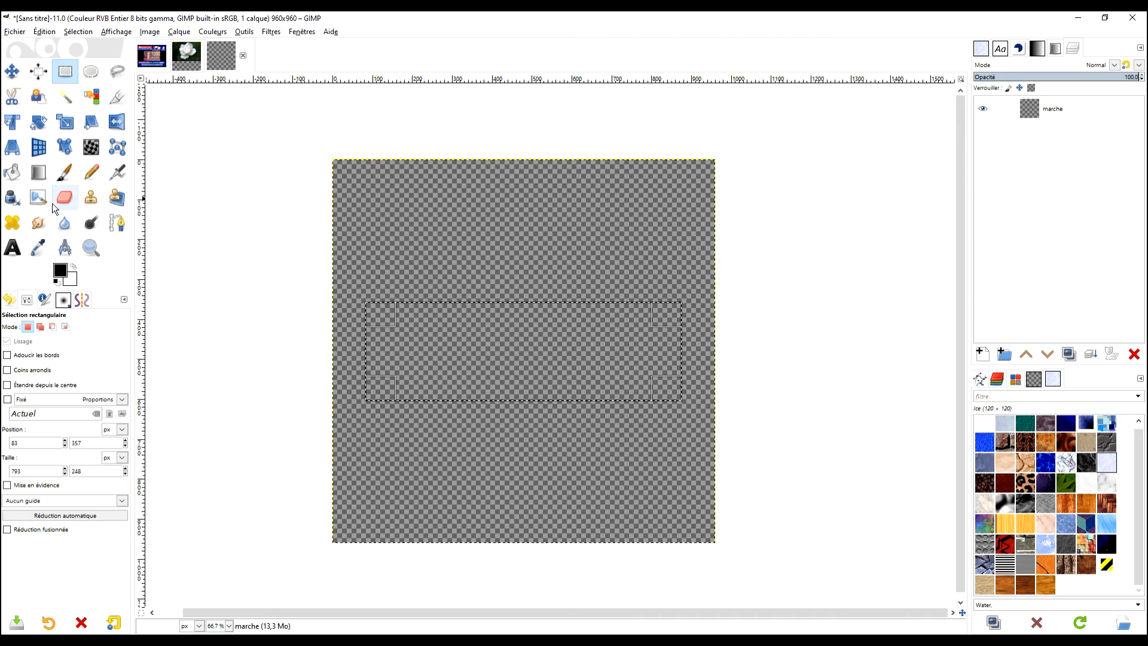
pyautogui.click(39, 172)
pyautogui.moveTo(402, 349); pyautogui.dragTo(629, 349)
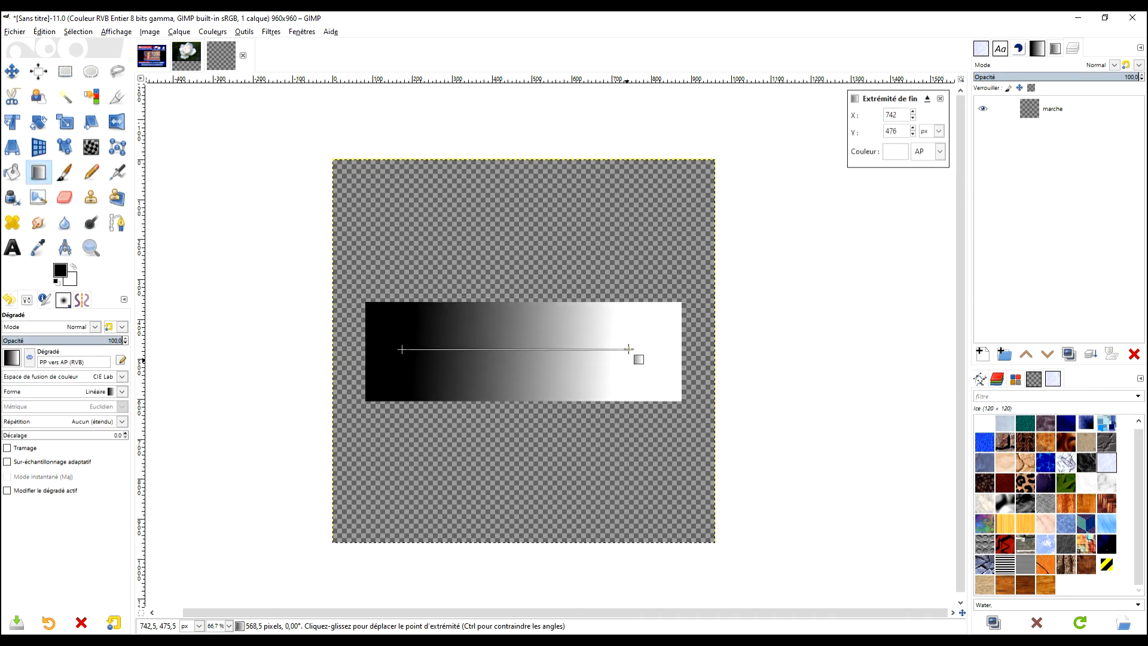
pyautogui.press('Return')
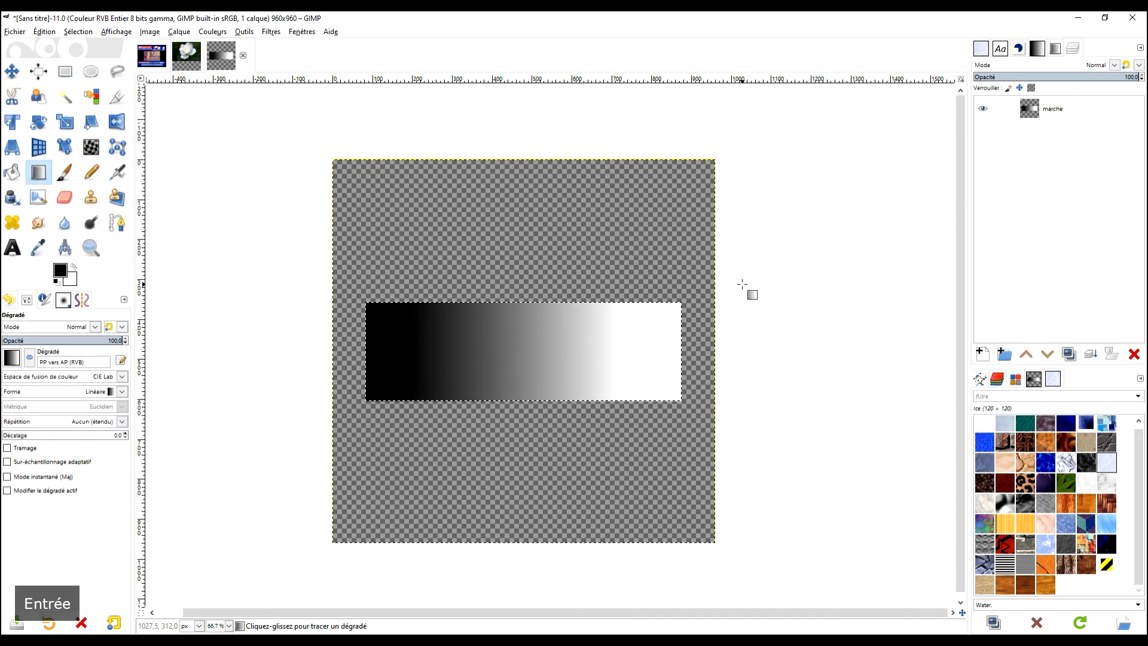
pyautogui.click(65, 71)
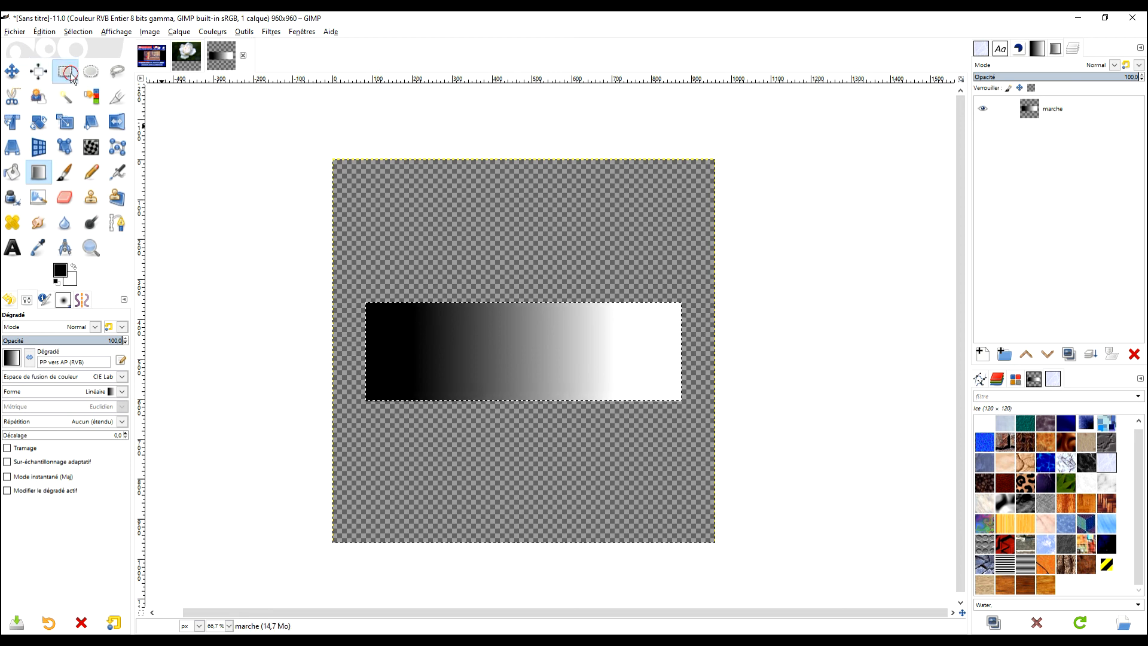
pyautogui.click(501, 221)
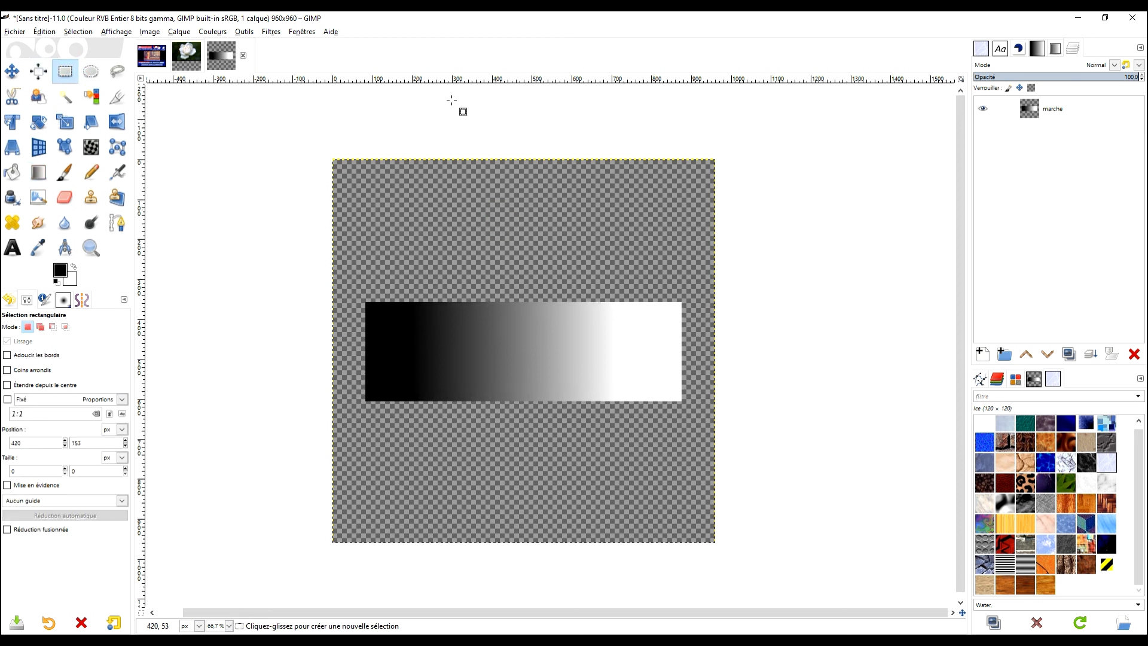
# - Apply the G'MIC-Qt 3D Blocks filter to the gradient layer with Size 2.124, Angle 222.84 and Tilt 61.29
pyautogui.click(271, 31)
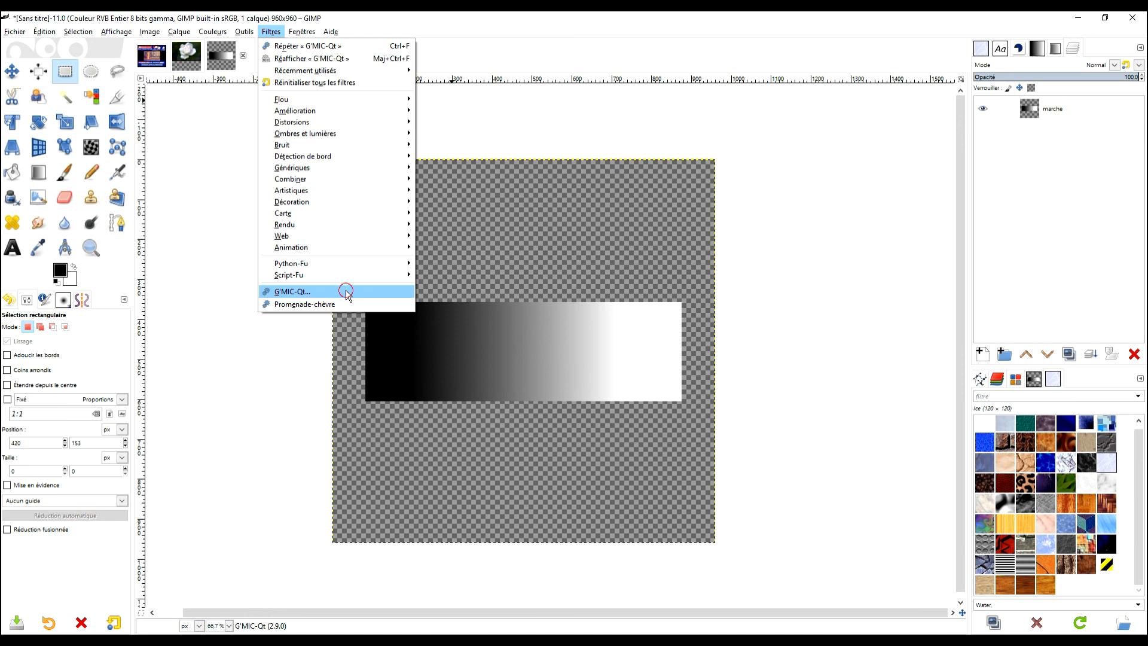
pyautogui.click(347, 291)
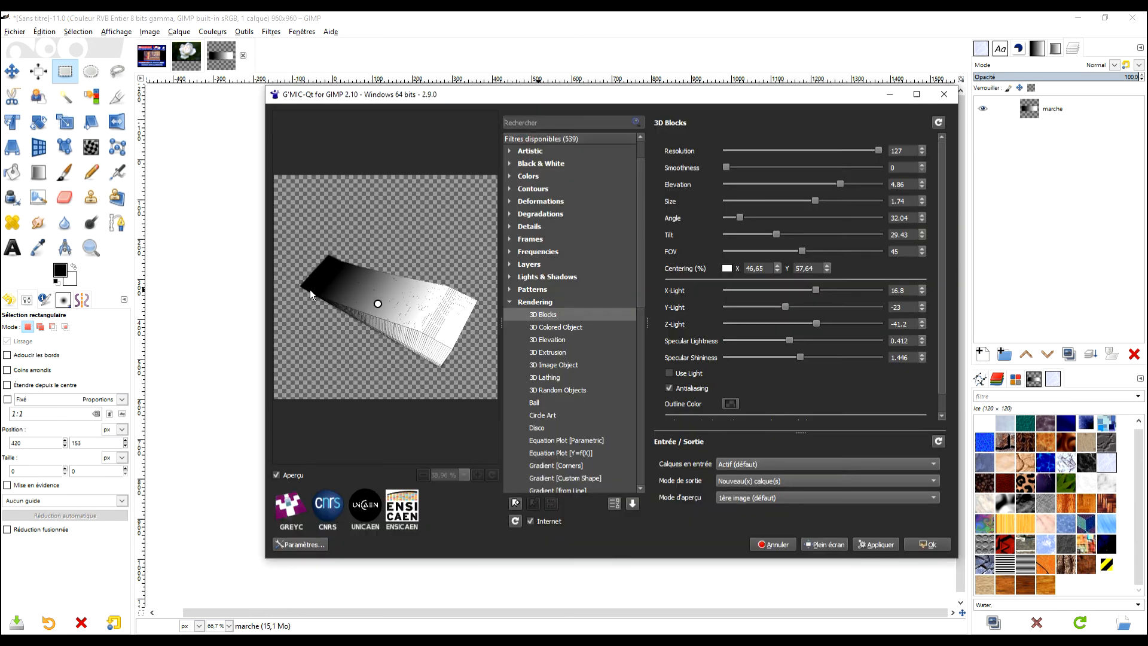
pyautogui.moveTo(727, 173); pyautogui.dragTo(698, 165)
pyautogui.moveTo(813, 201); pyautogui.dragTo(837, 201)
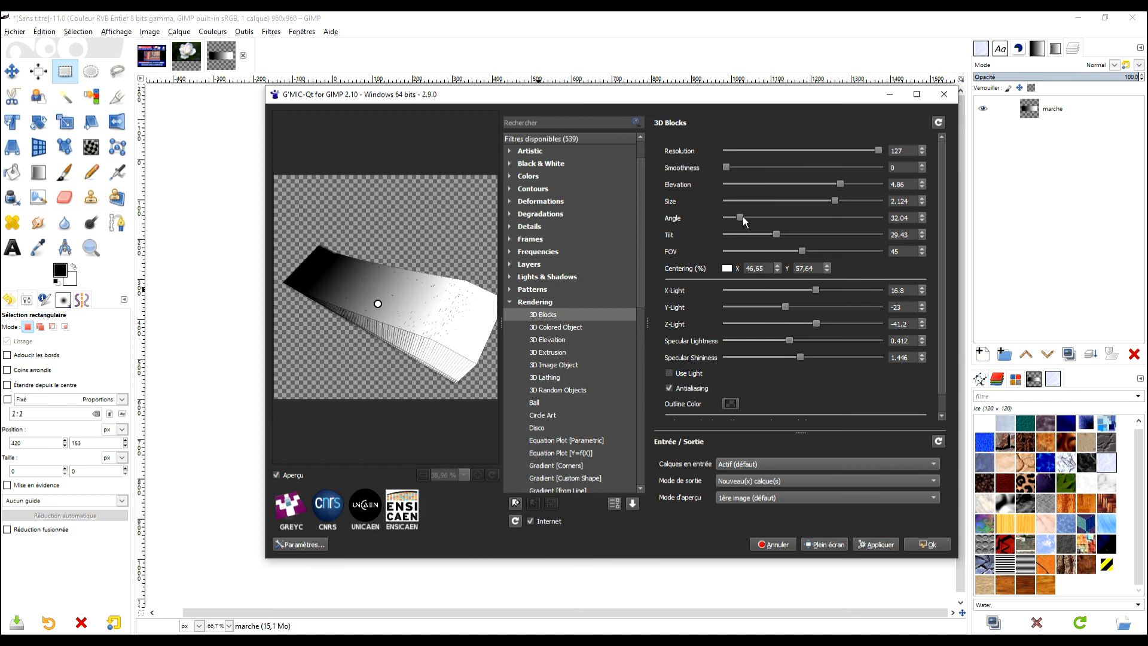
pyautogui.moveTo(741, 218); pyautogui.dragTo(832, 237)
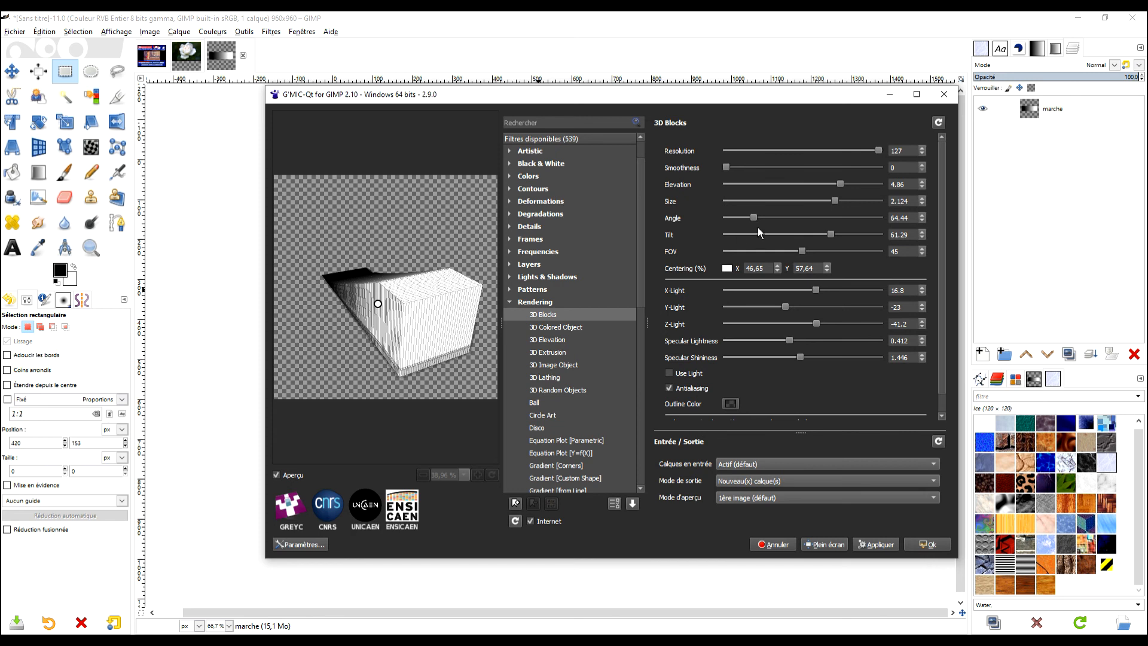
pyautogui.moveTo(762, 223); pyautogui.dragTo(749, 218)
pyautogui.moveTo(842, 221); pyautogui.dragTo(823, 220)
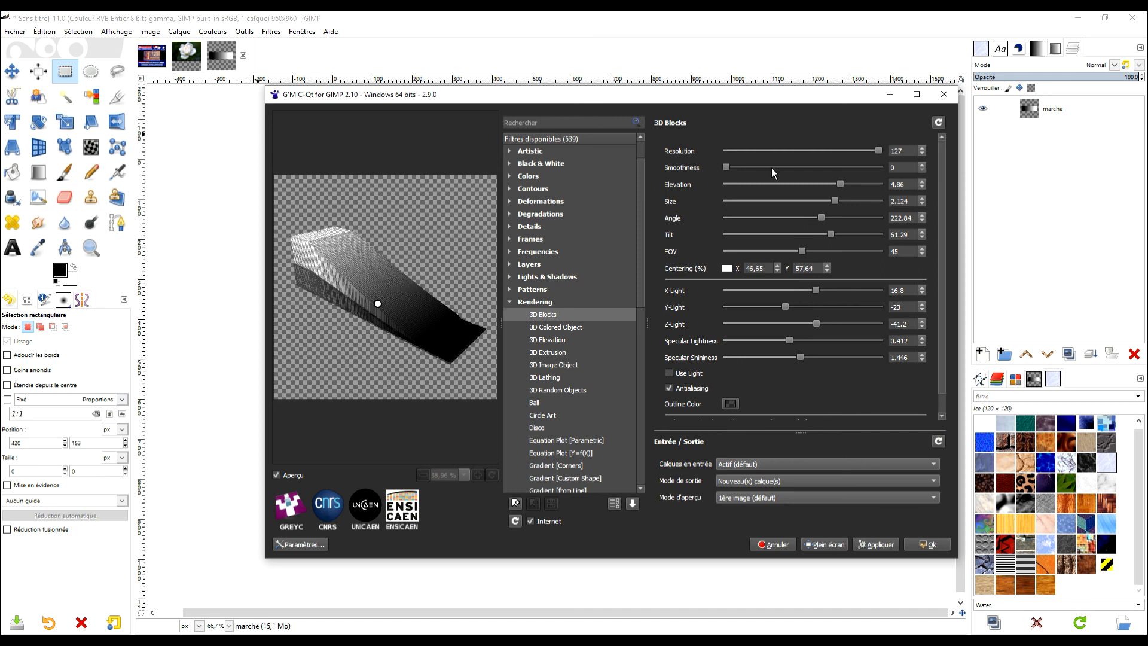
pyautogui.click(928, 547)
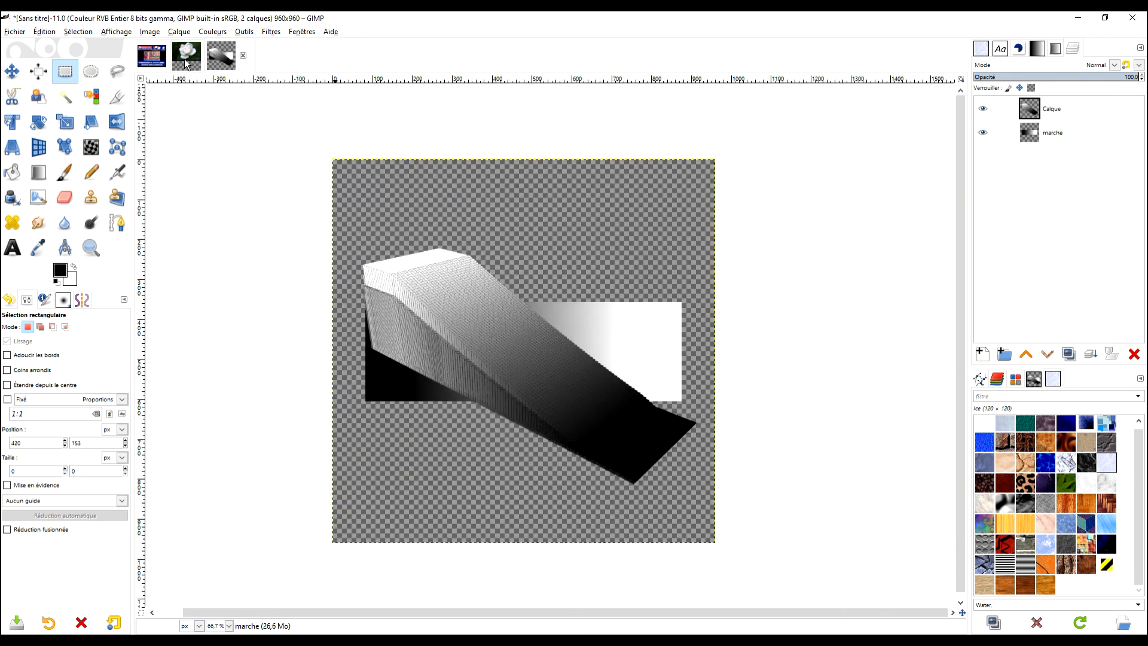
# - In the rose image, show the 3D block layer and hide the original rose layer
pyautogui.click(186, 62)
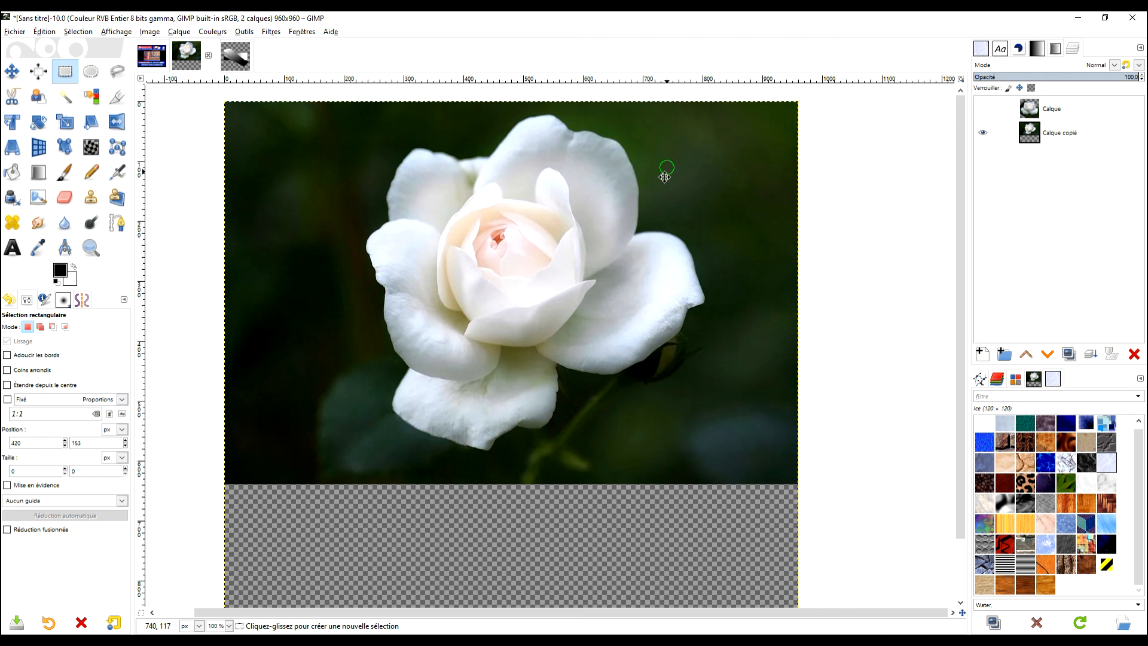
pyautogui.click(982, 108)
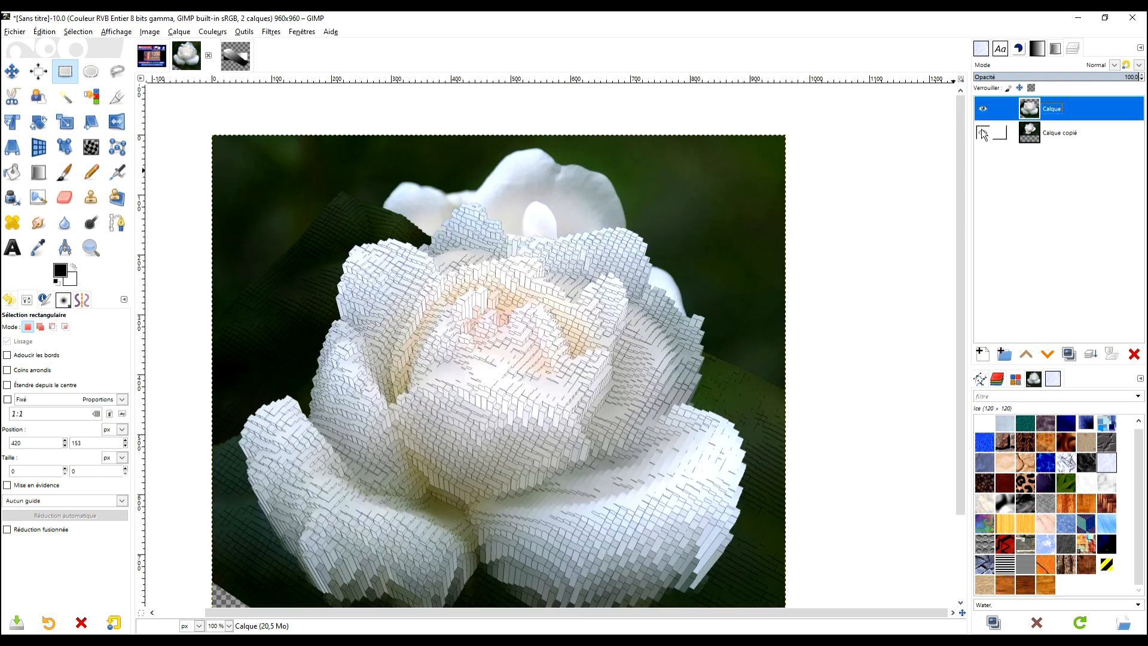
pyautogui.click(983, 133)
pyautogui.moveTo(823, 276); pyautogui.dragTo(831, 224)
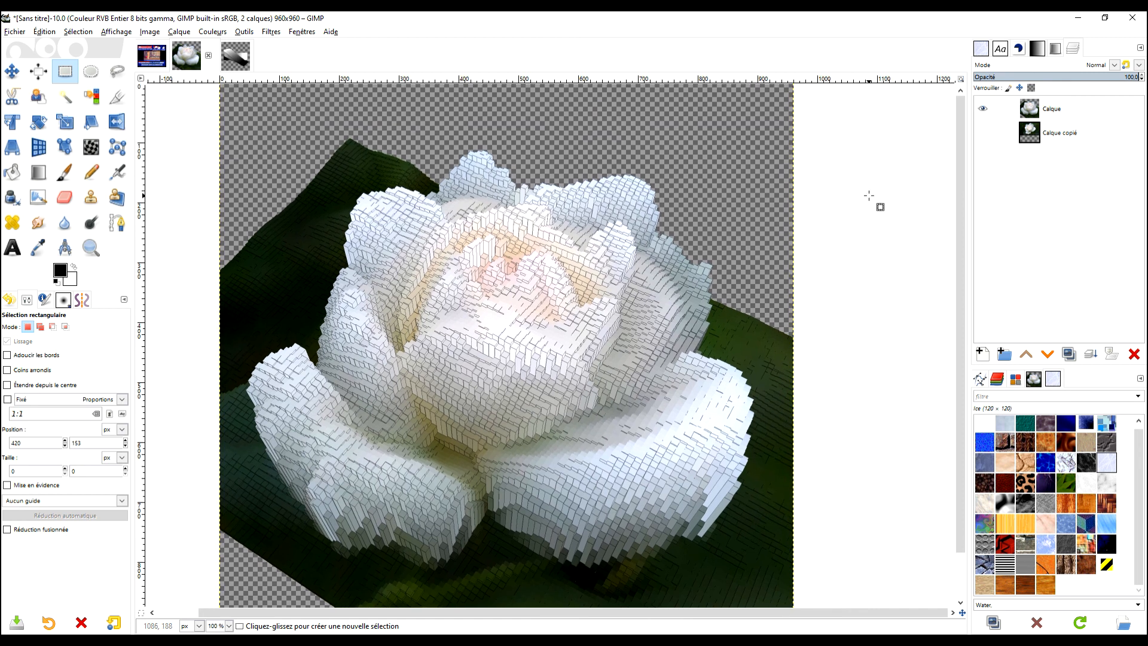